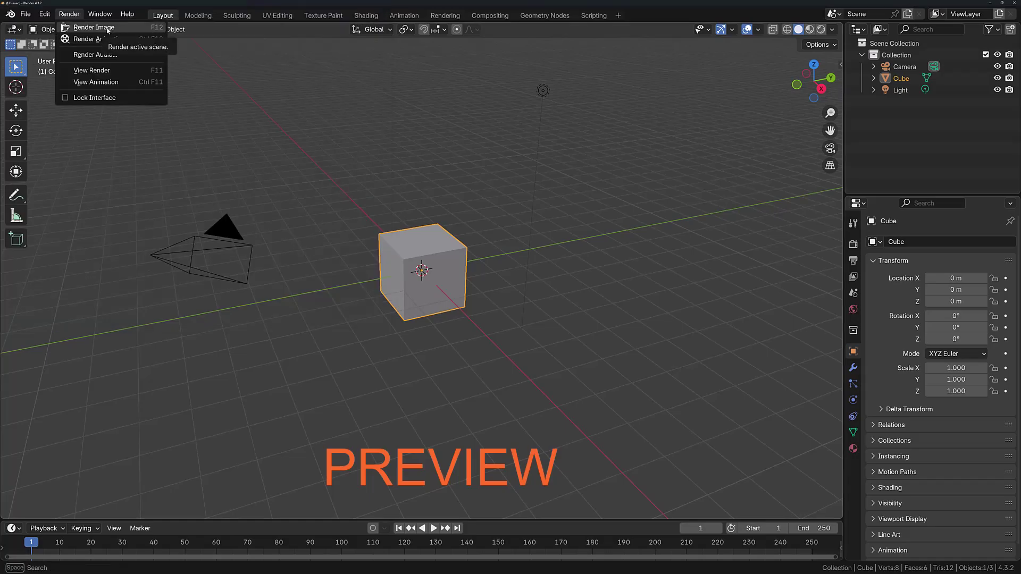
Set the render output file format to FFmpeg Video
{"action": "left_click", "coordinate": [97, 25]}
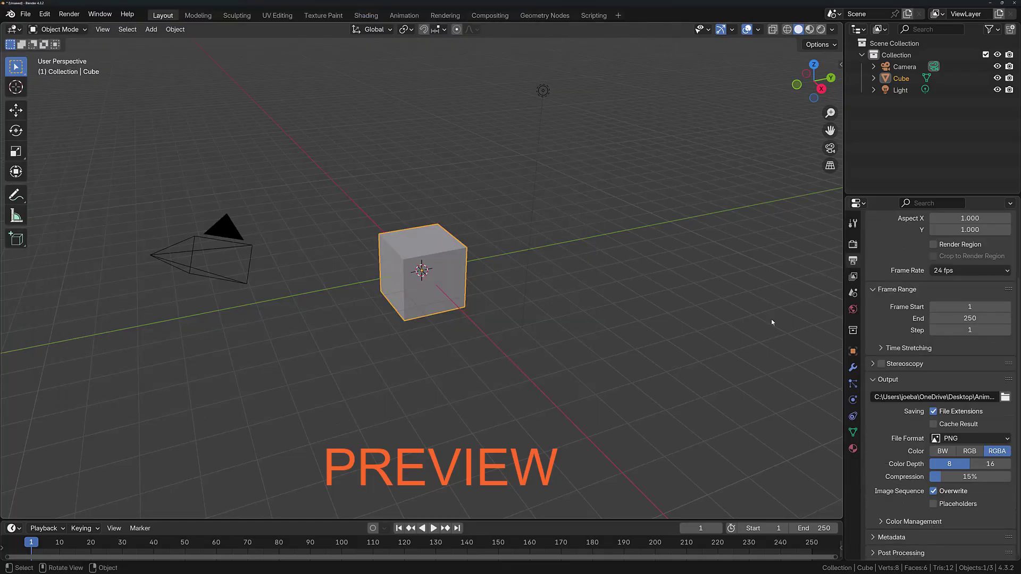
{"action": "left_click", "coordinate": [965, 438]}
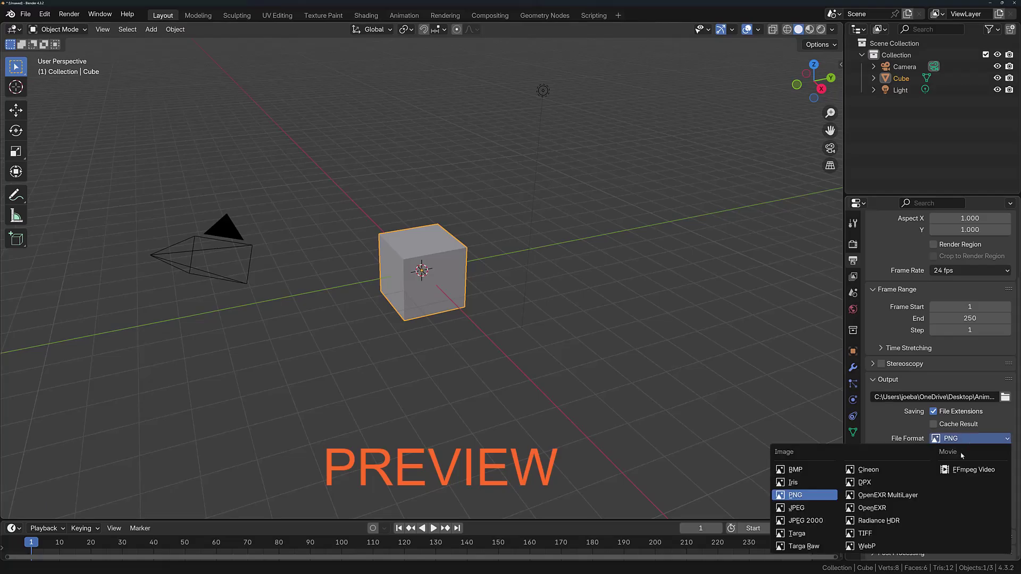
{"action": "left_click", "coordinate": [965, 470]}
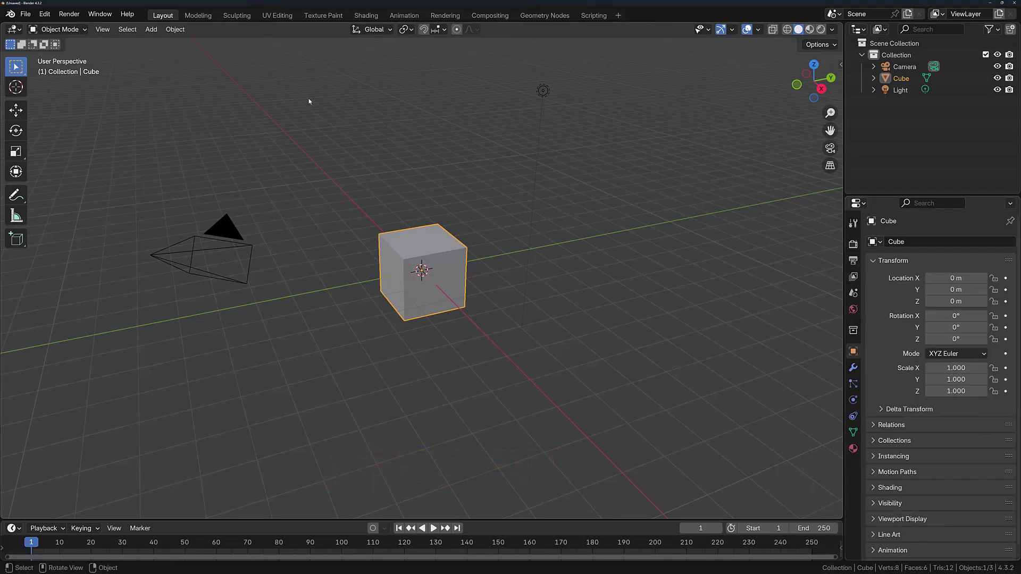
In Preferences > System, try each Cycles render device and settle on OptiX with the RTX 3080
{"action": "left_click", "coordinate": [45, 14]}
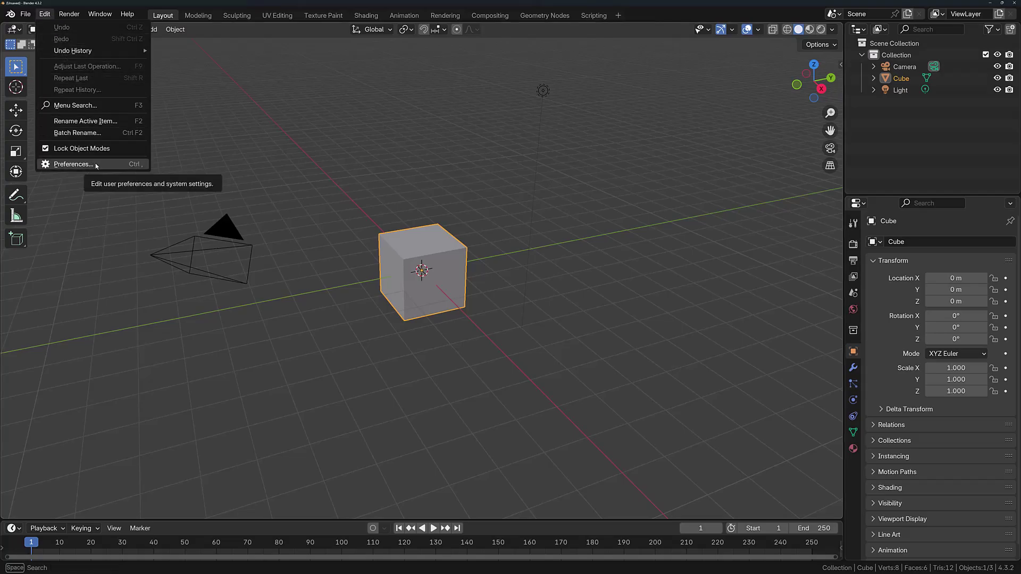
{"action": "left_click", "coordinate": [95, 163]}
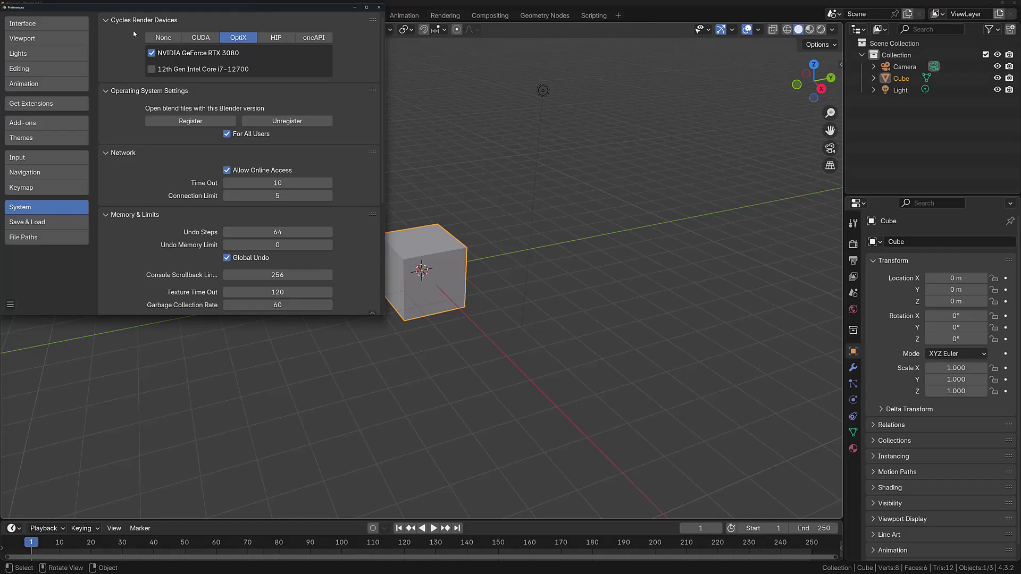
{"action": "left_click", "coordinate": [165, 37]}
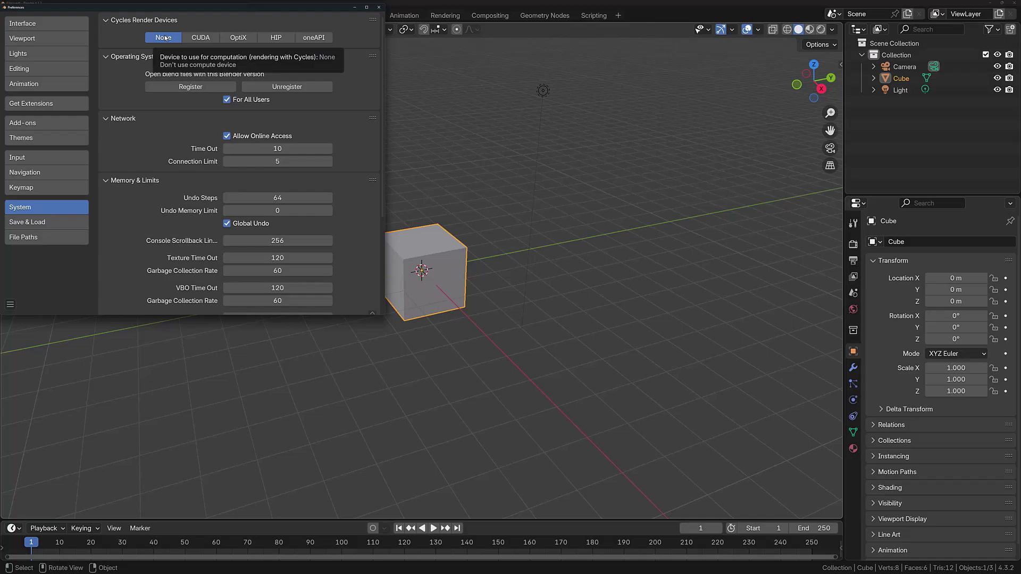
{"action": "left_click", "coordinate": [204, 37]}
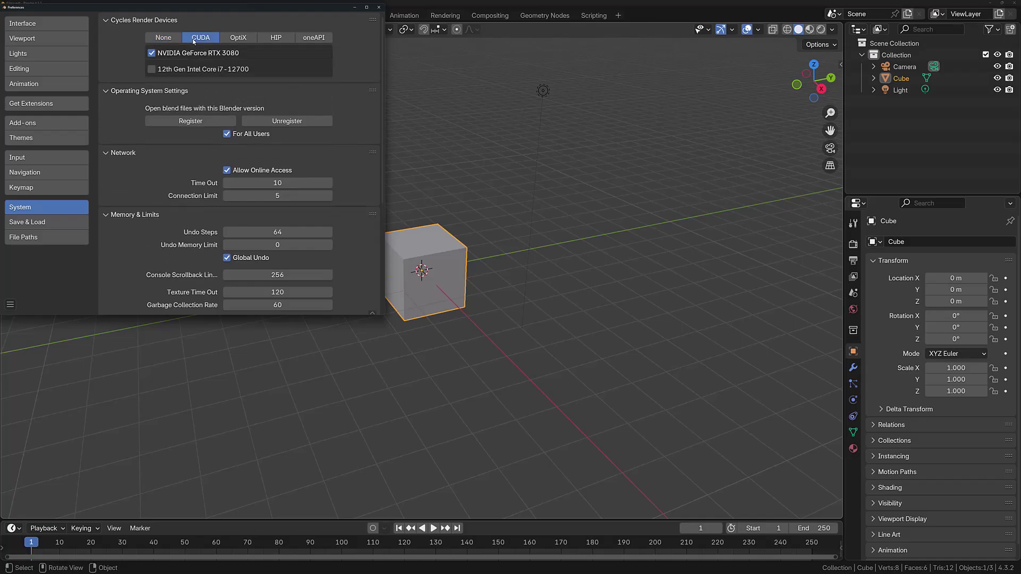
{"action": "left_click", "coordinate": [237, 38]}
{"action": "left_click", "coordinate": [269, 40]}
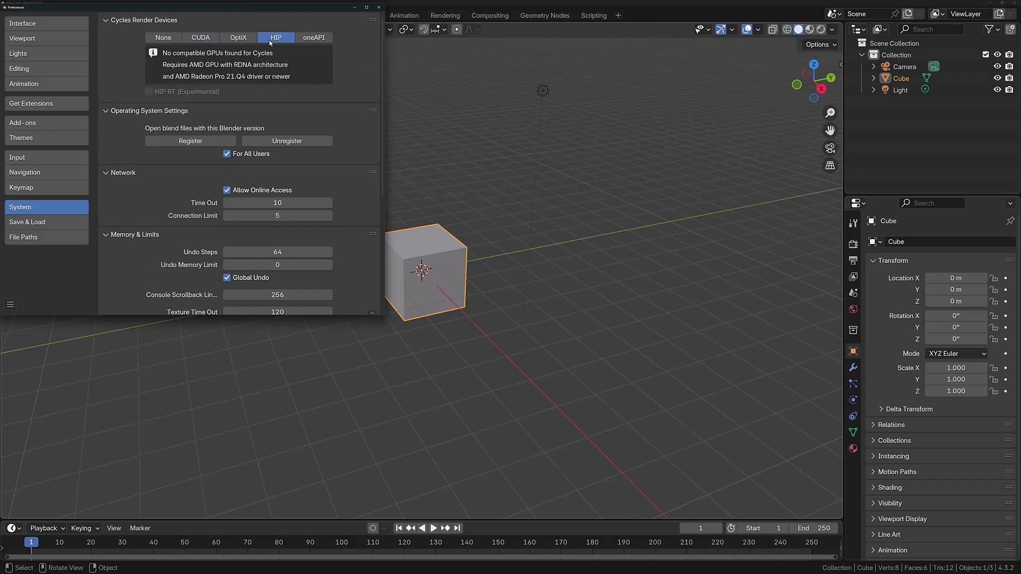
{"action": "left_click", "coordinate": [315, 40]}
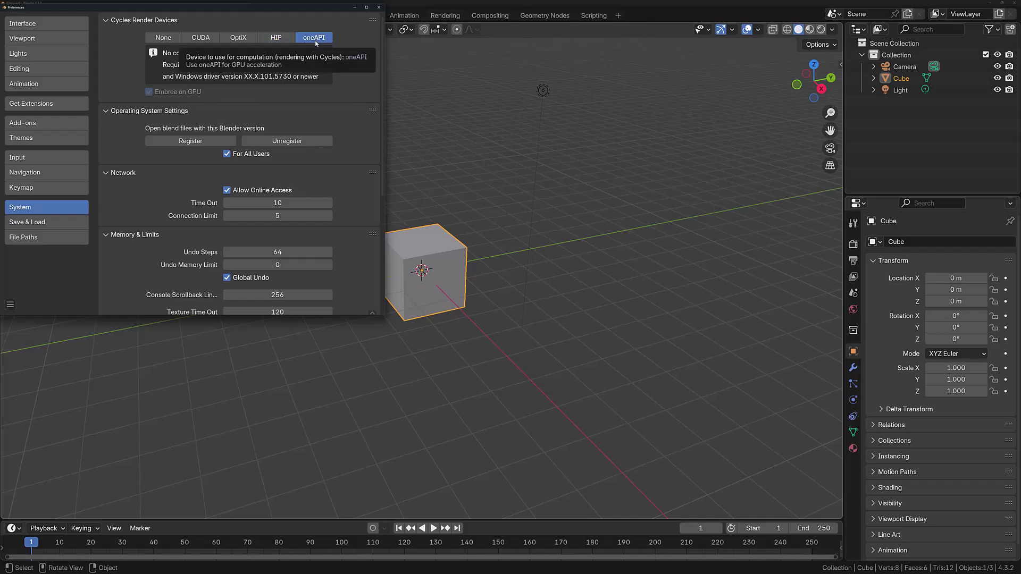
{"action": "left_click", "coordinate": [240, 41]}
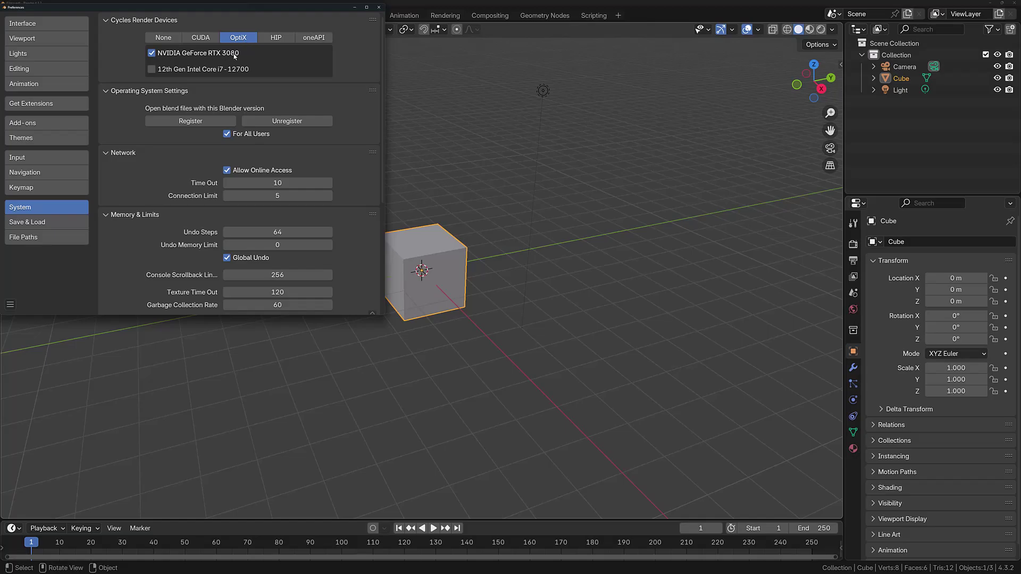
Close Preferences, render the current frame of the default cube, and move the render window lower
{"action": "left_click", "coordinate": [379, 8]}
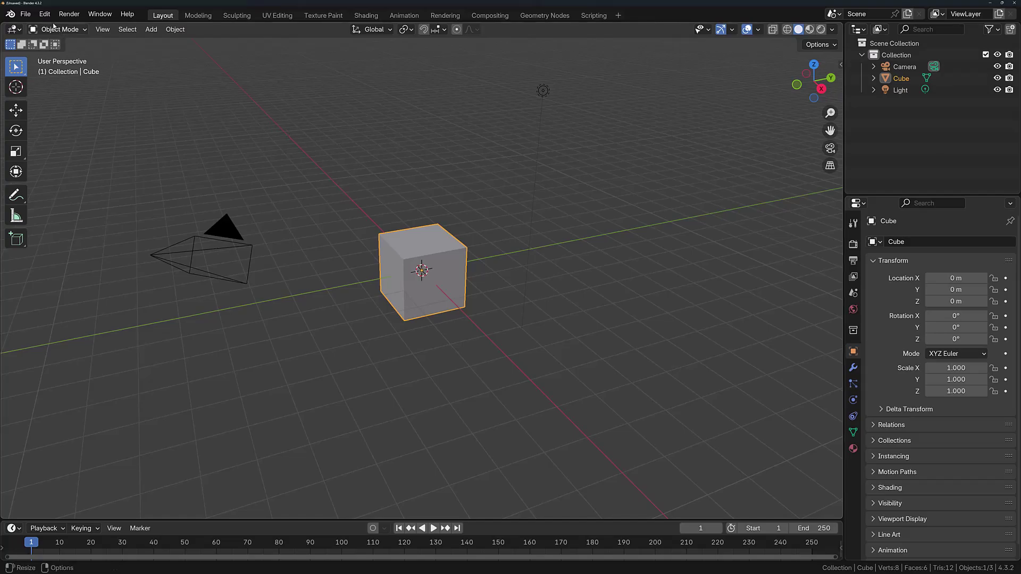
{"action": "left_click", "coordinate": [69, 15]}
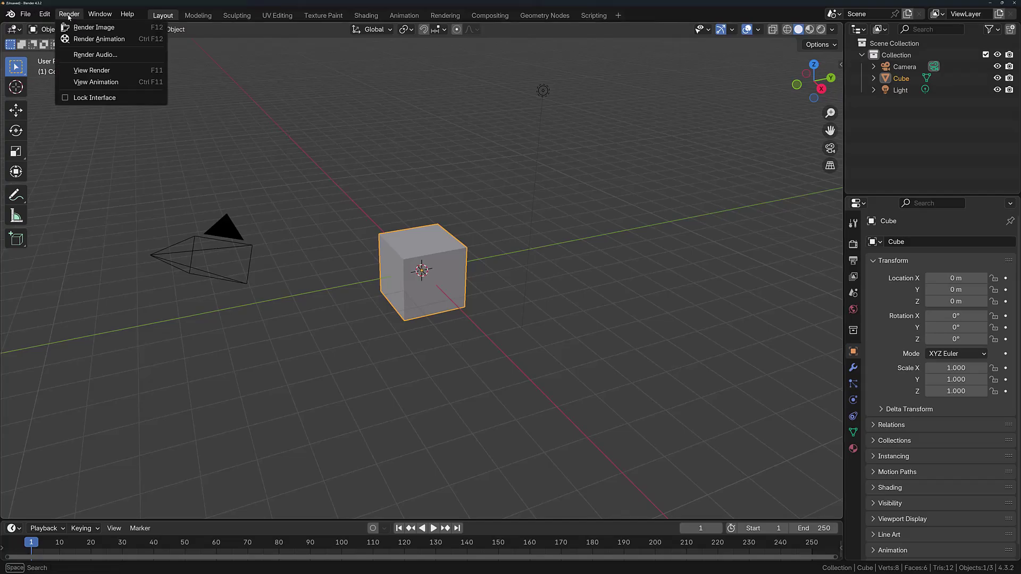
{"action": "left_click", "coordinate": [107, 30]}
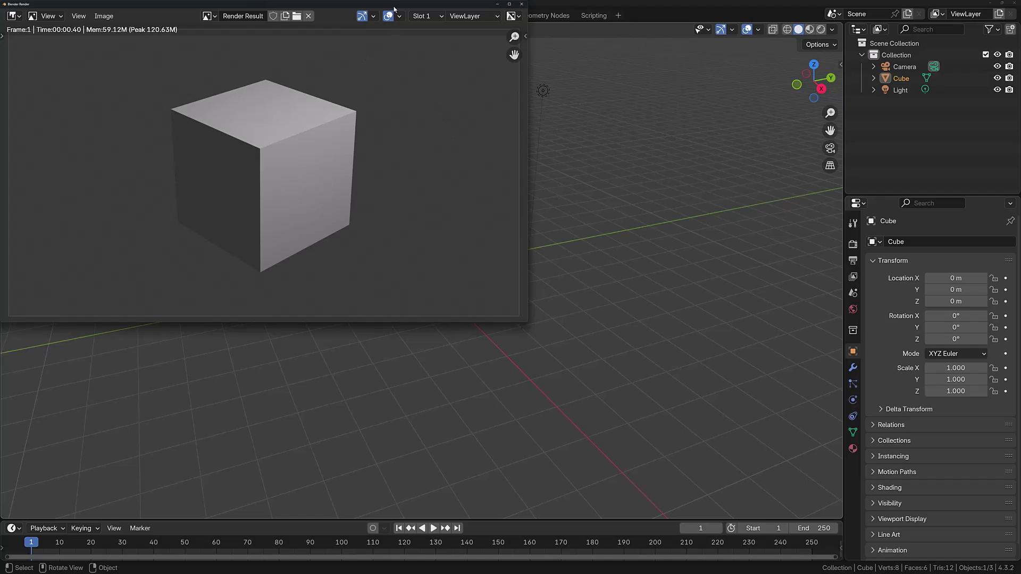
{"action": "left_click_drag", "start_coordinate": [394, 8], "coordinate": [460, 92]}
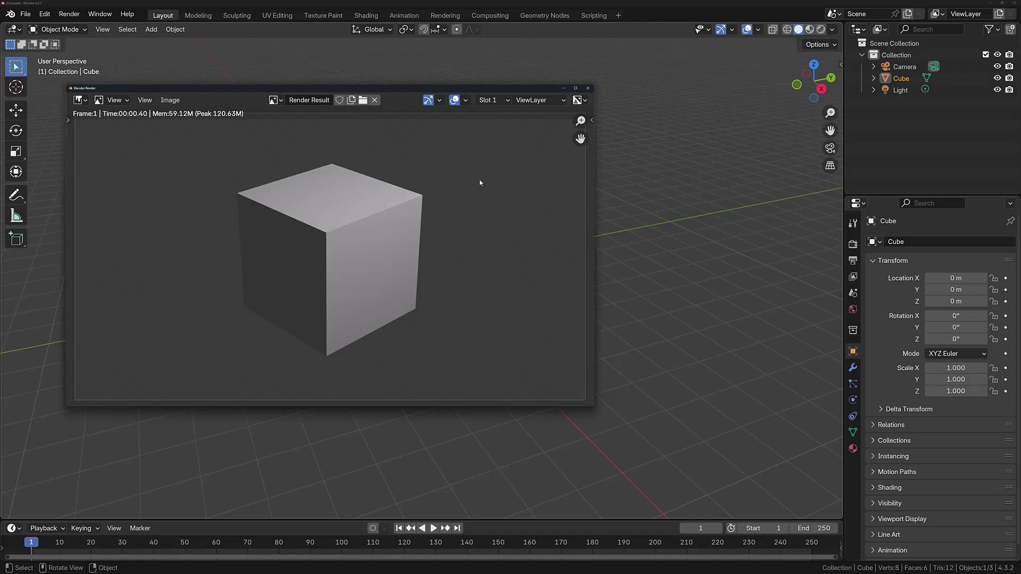
Save the render result to the Desktop as the PNG file Image.png
{"action": "left_click", "coordinate": [170, 100]}
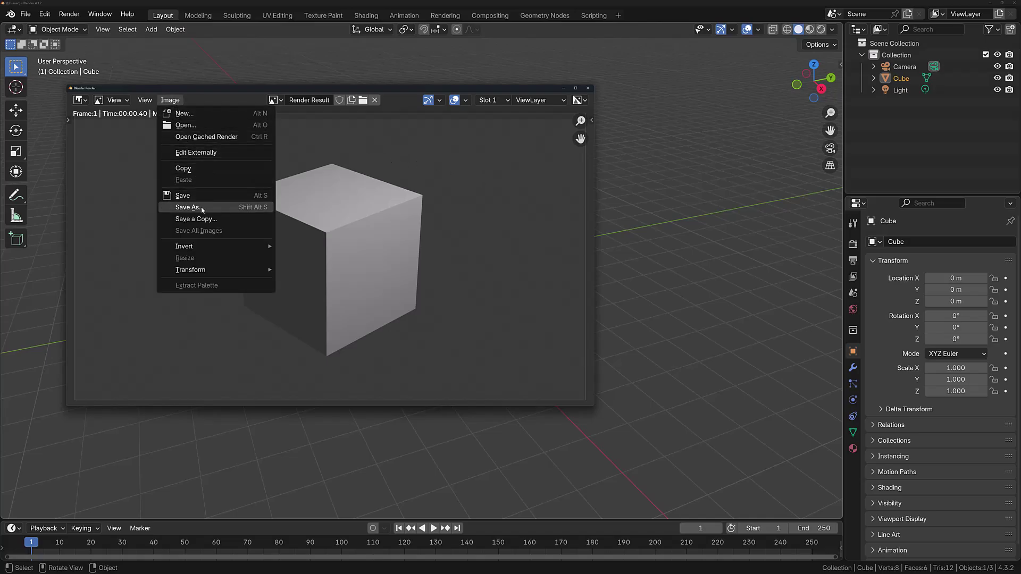
{"action": "left_click", "coordinate": [202, 209]}
{"action": "left_click", "coordinate": [75, 203]}
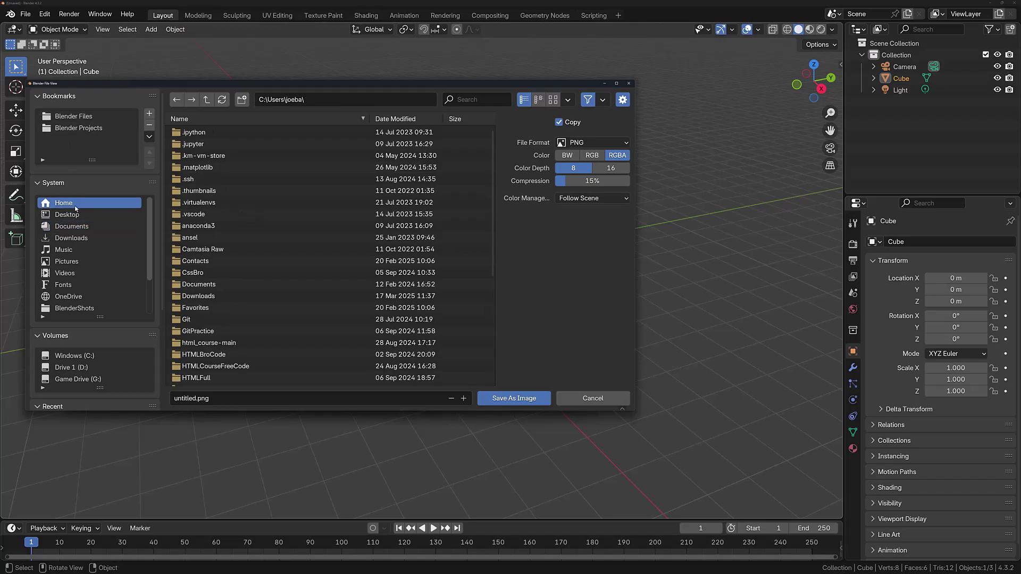
{"action": "left_click", "coordinate": [85, 215]}
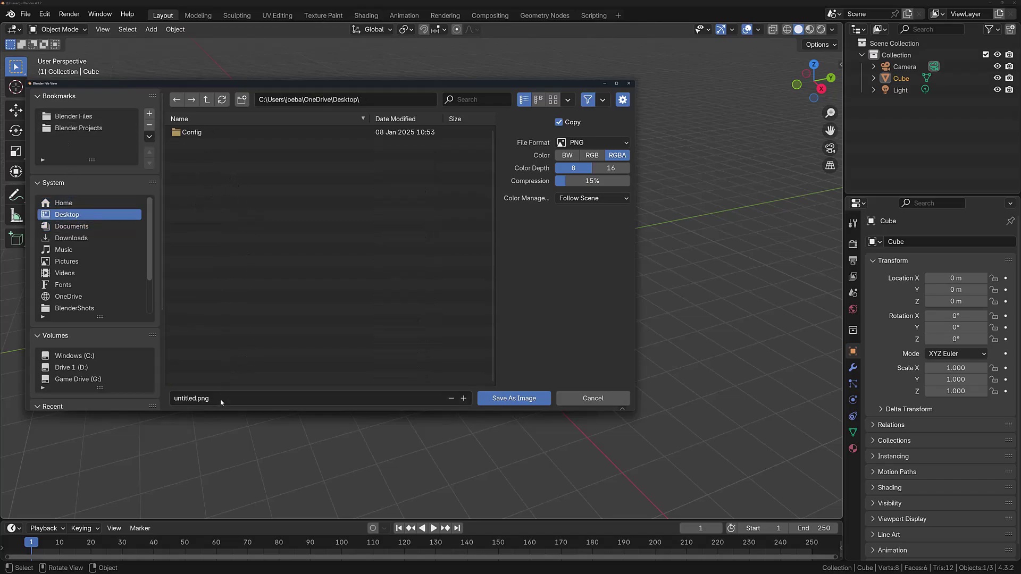
{"action": "left_click", "coordinate": [188, 400]}
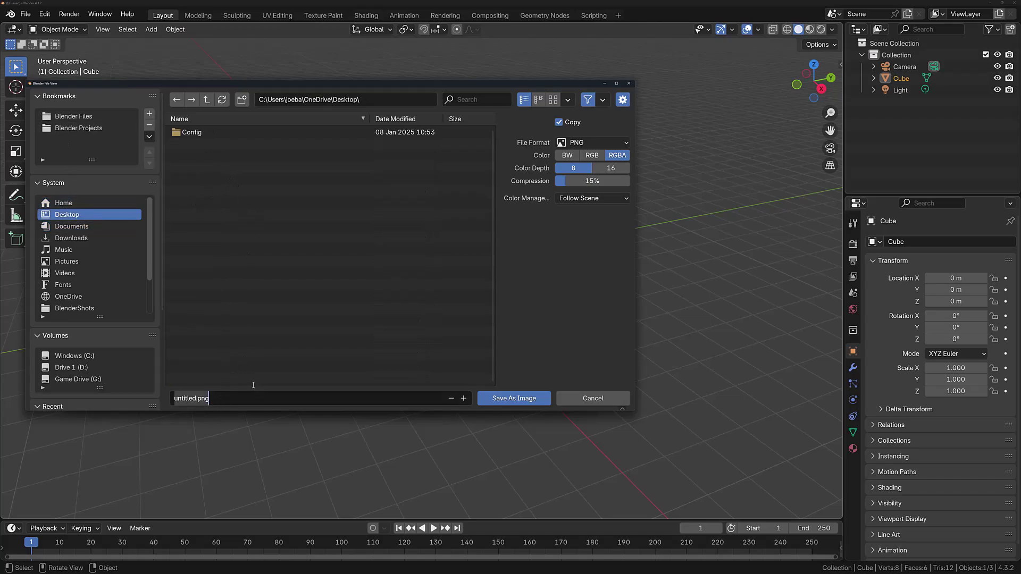
{"action": "key", "text": "BackSpace"}
{"action": "type", "text": "Image"}
{"action": "key", "text": "Return"}
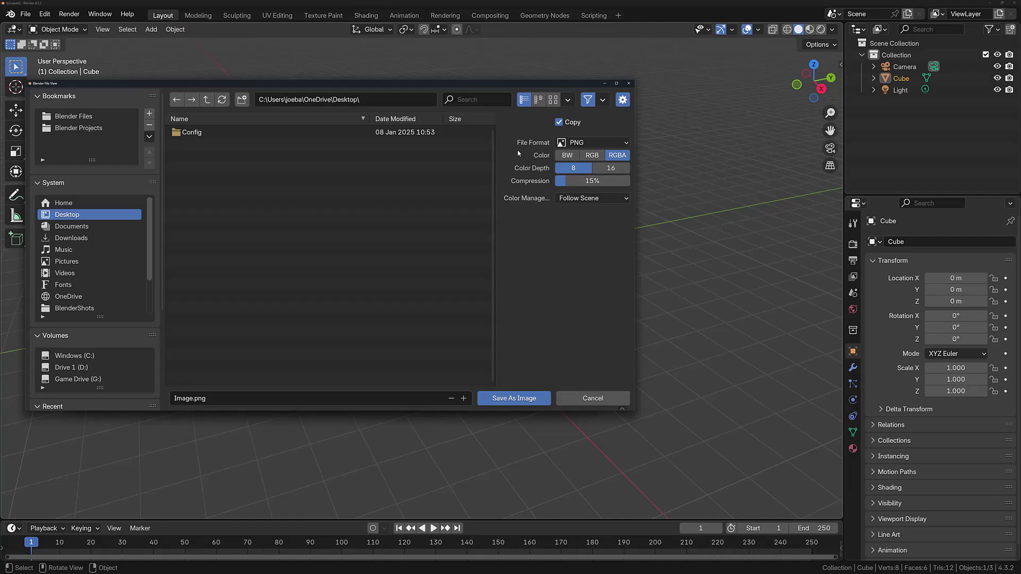
{"action": "left_click", "coordinate": [578, 144]}
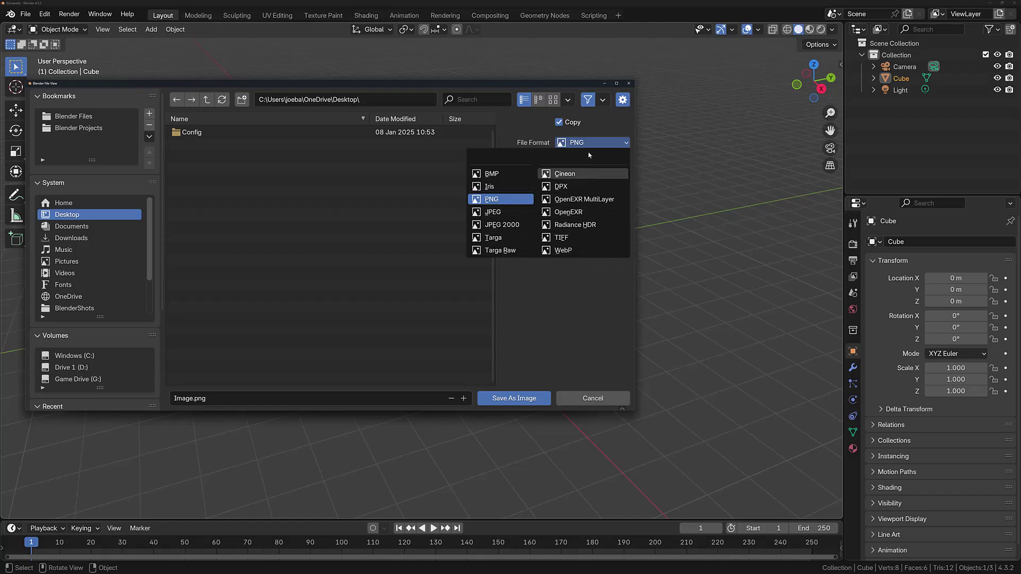
{"action": "left_click", "coordinate": [503, 398]}
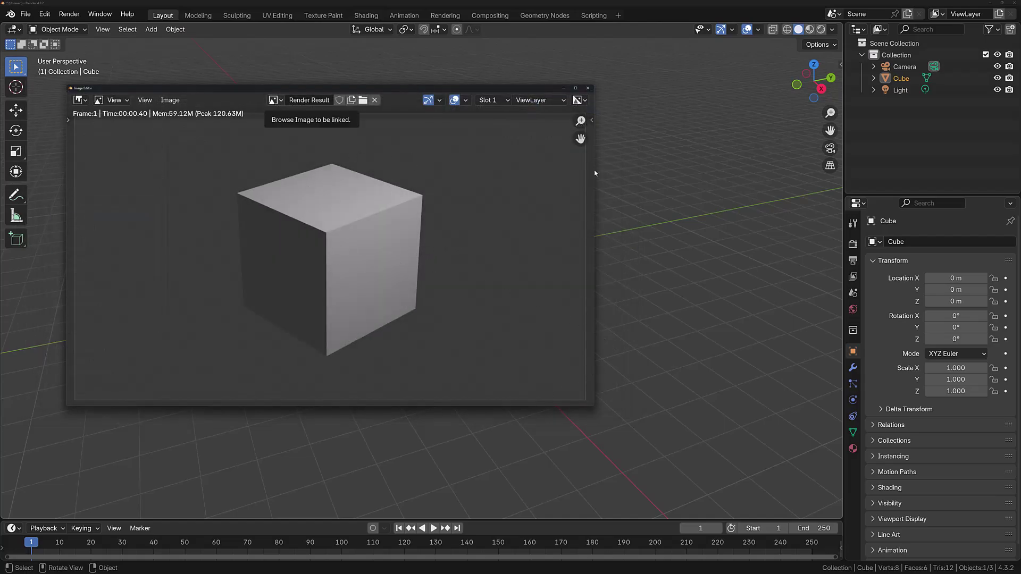
Close the render window and show the scene's Output properties
{"action": "left_click", "coordinate": [587, 88]}
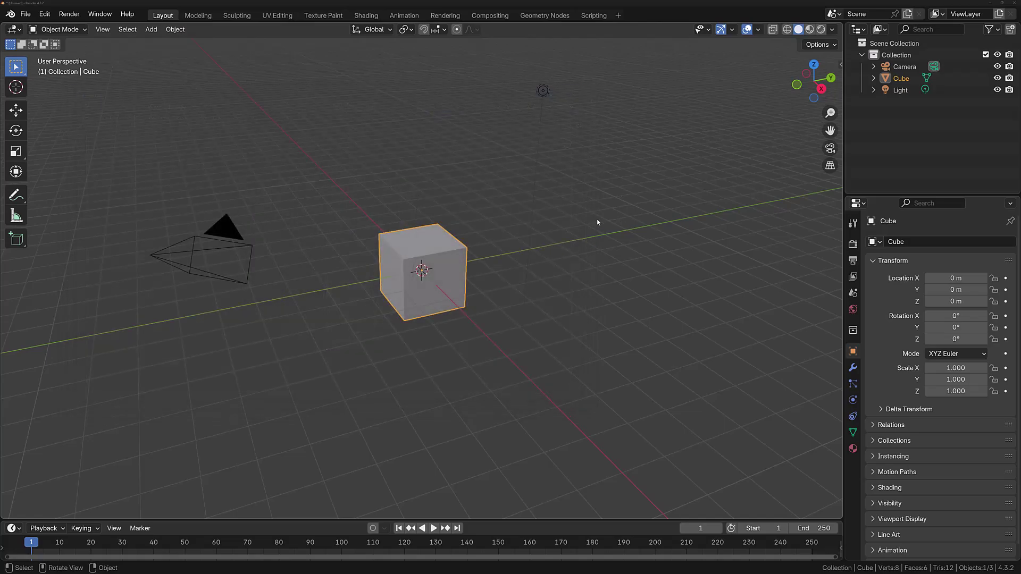
{"action": "left_click", "coordinate": [853, 261]}
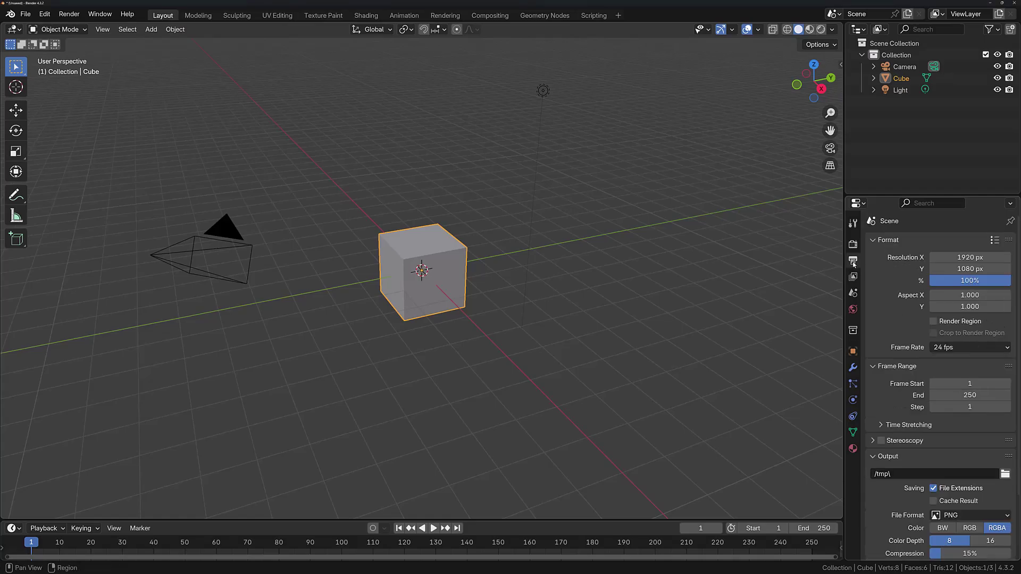
{"action": "right_click", "coordinate": [952, 269]}
{"action": "scroll", "coordinate": [934, 384], "scroll_direction": "down", "scroll_amount": 3}
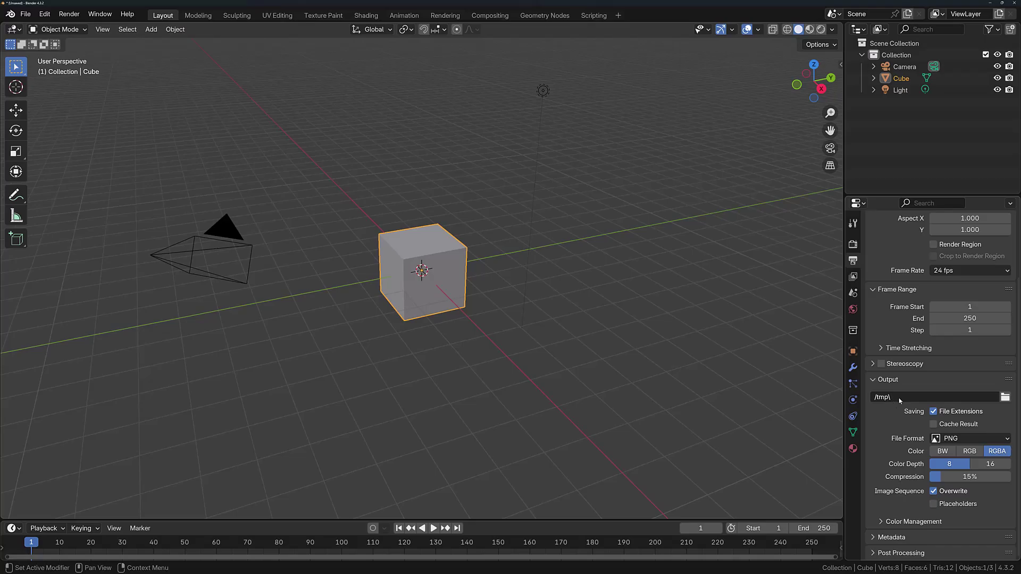
Create a Desktop folder named Animation and set it as the render output path
{"action": "left_click", "coordinate": [1005, 399]}
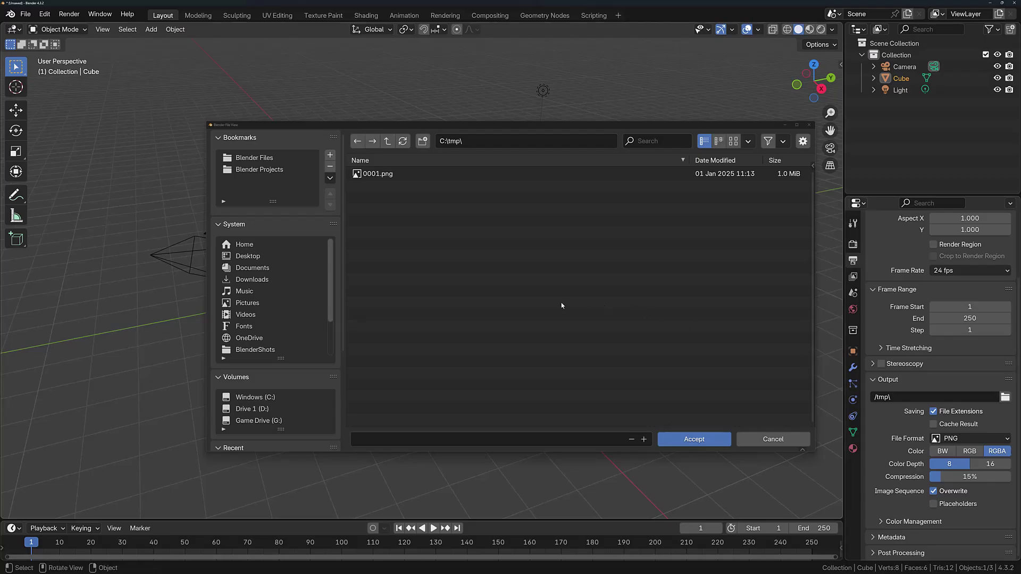
{"action": "left_click", "coordinate": [283, 261]}
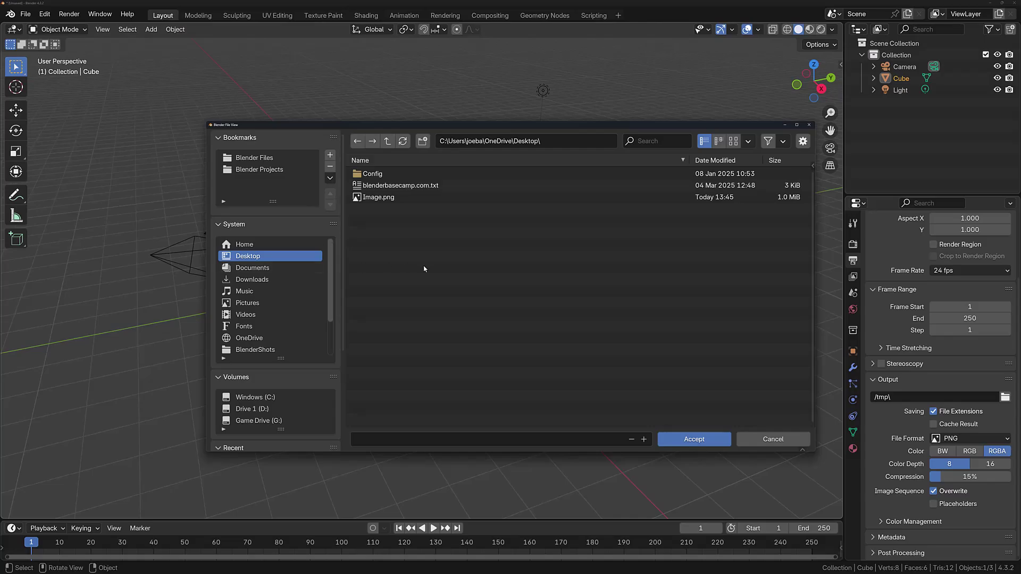
{"action": "left_click", "coordinate": [423, 142]}
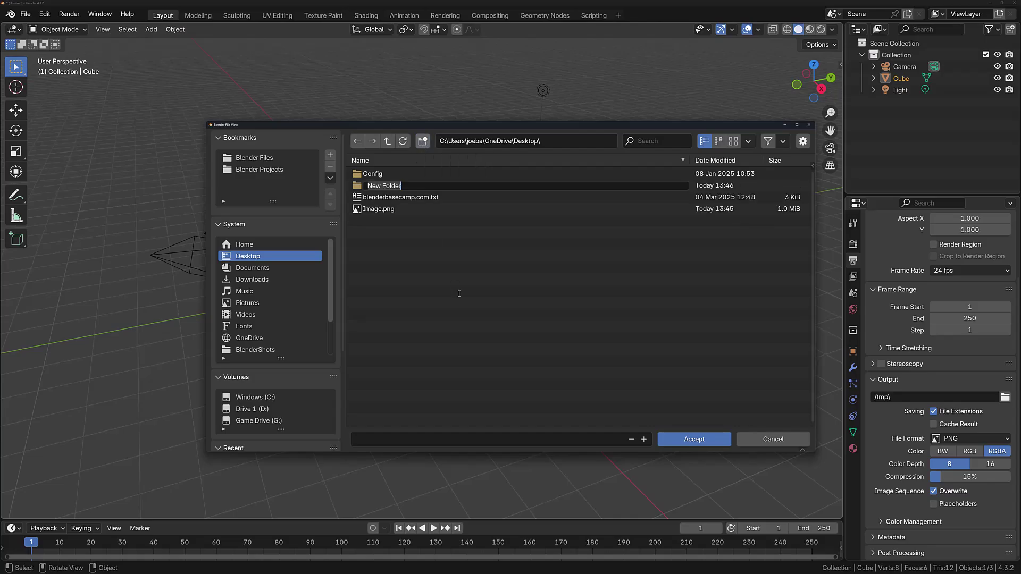
{"action": "type", "text": "Animation"}
{"action": "key", "text": "Return"}
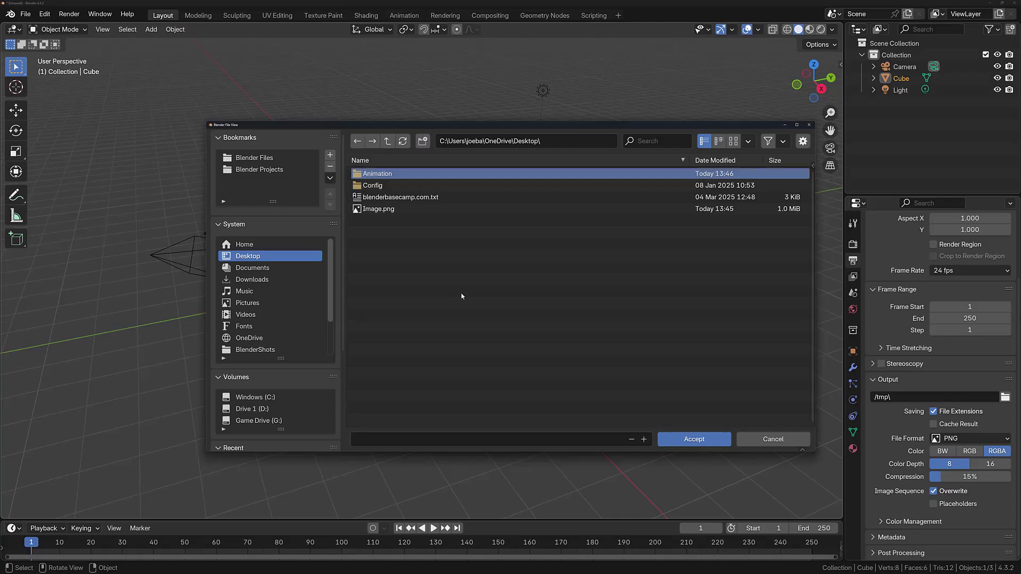
{"action": "left_click", "coordinate": [697, 437]}
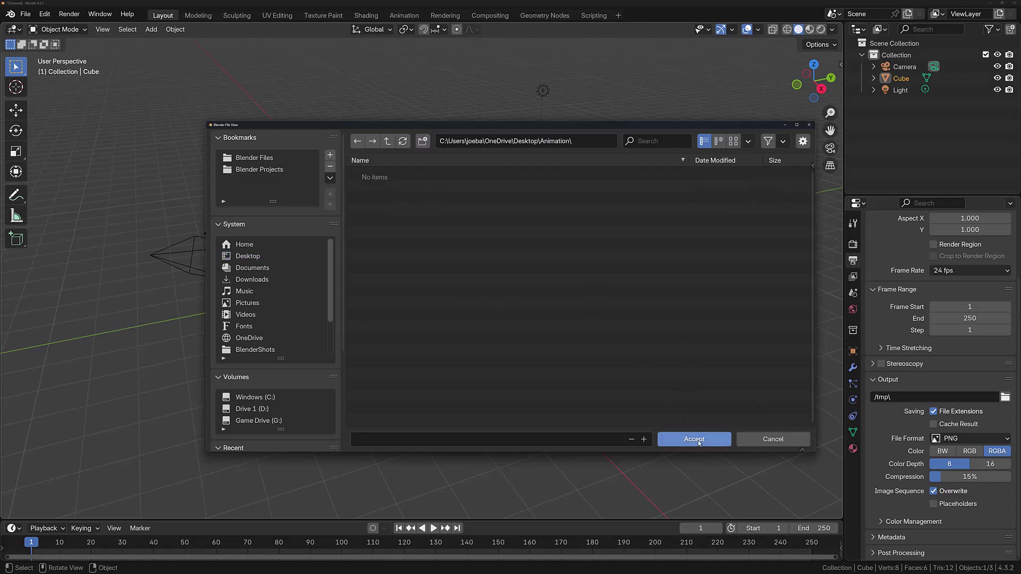
{"action": "left_click", "coordinate": [697, 440]}
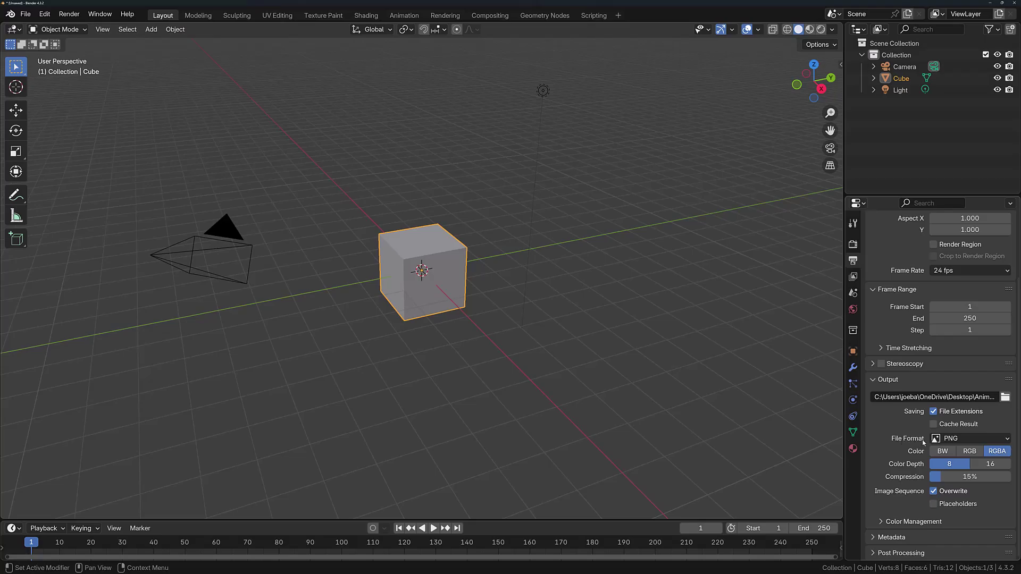
Set output to FFmpeg Video with MPEG-4 container, H.264 codec and High Quality
{"action": "left_click", "coordinate": [965, 439]}
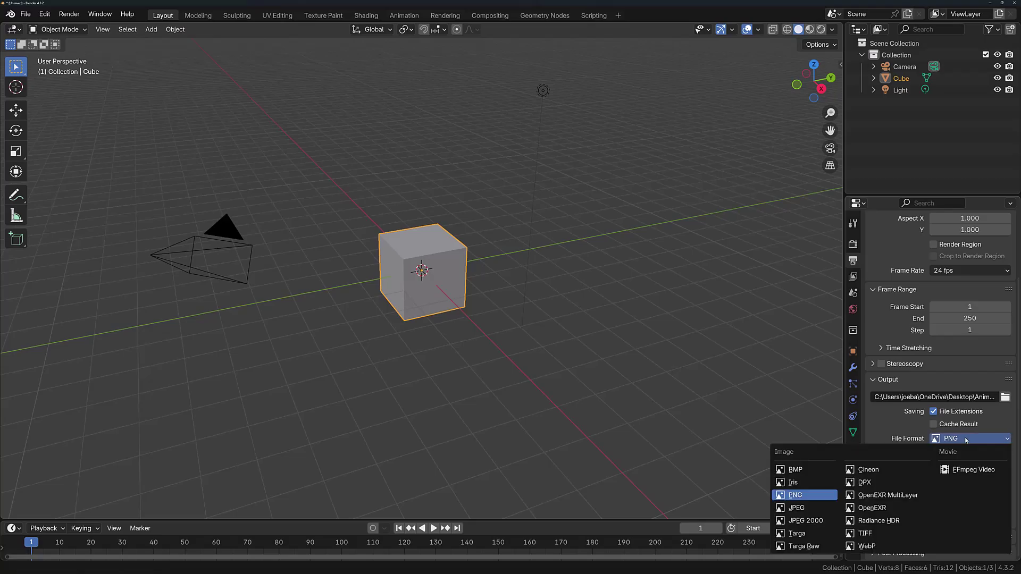
{"action": "left_click", "coordinate": [973, 471]}
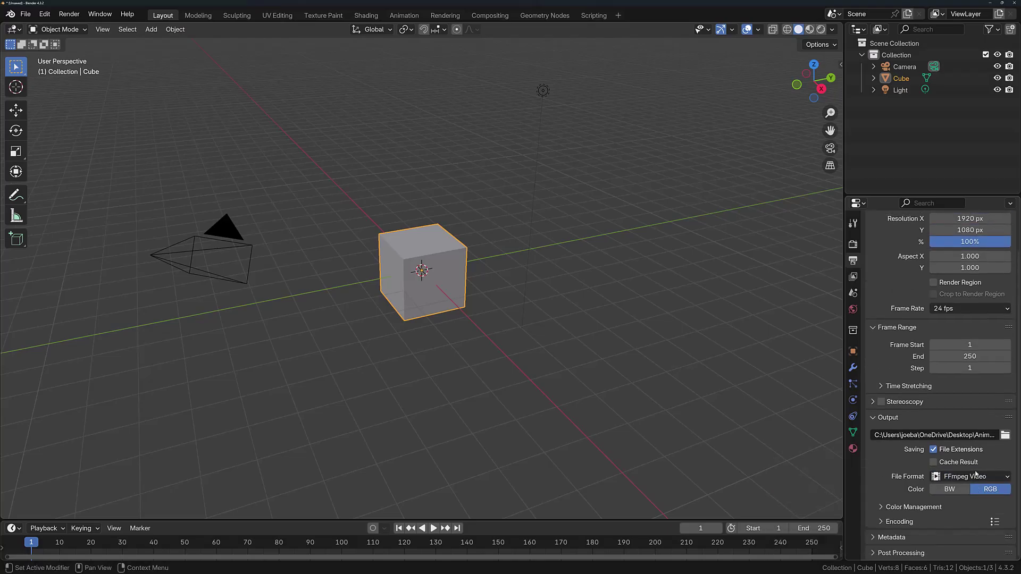
{"action": "left_click", "coordinate": [899, 522]}
{"action": "scroll", "coordinate": [947, 493], "scroll_direction": "down", "scroll_amount": 5}
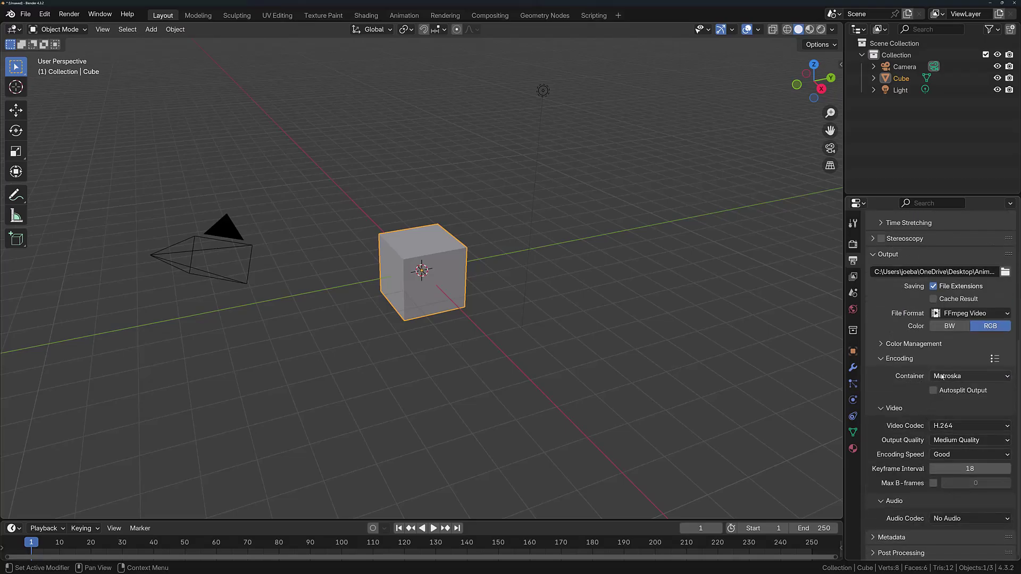
{"action": "left_click", "coordinate": [957, 375]}
{"action": "left_click", "coordinate": [952, 415]}
{"action": "left_click", "coordinate": [937, 428]}
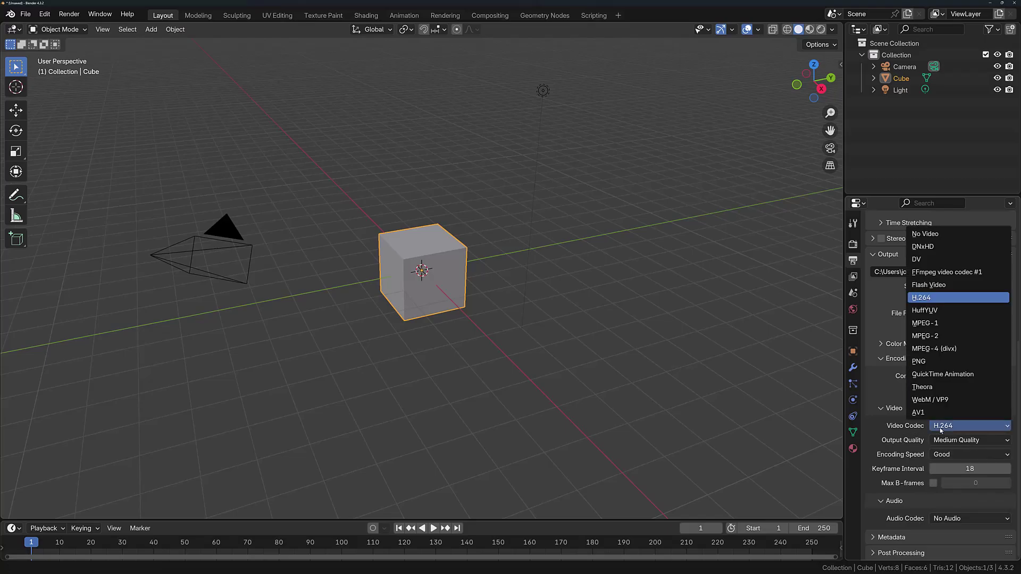
{"action": "left_click", "coordinate": [942, 298]}
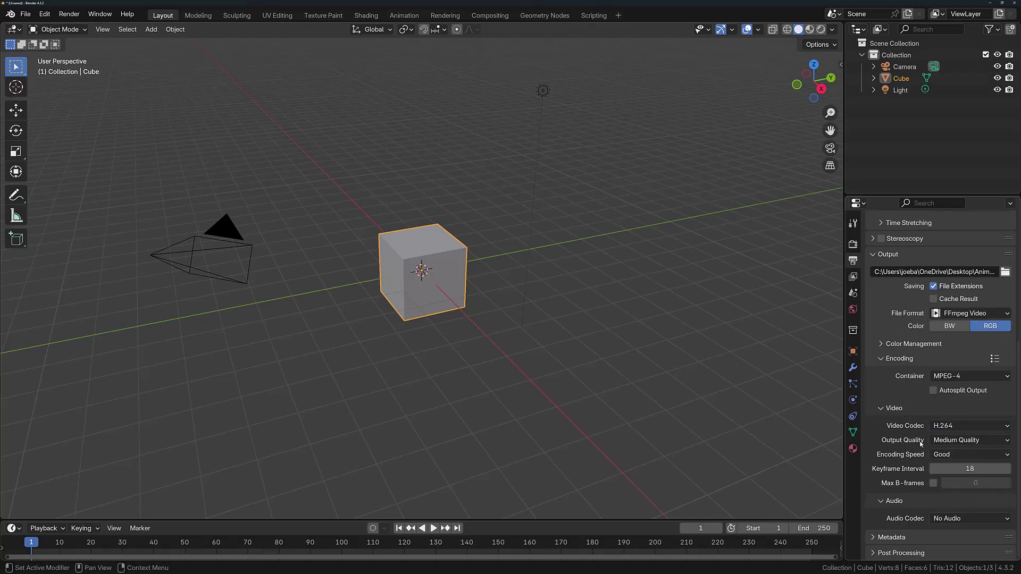
{"action": "left_click", "coordinate": [953, 441]}
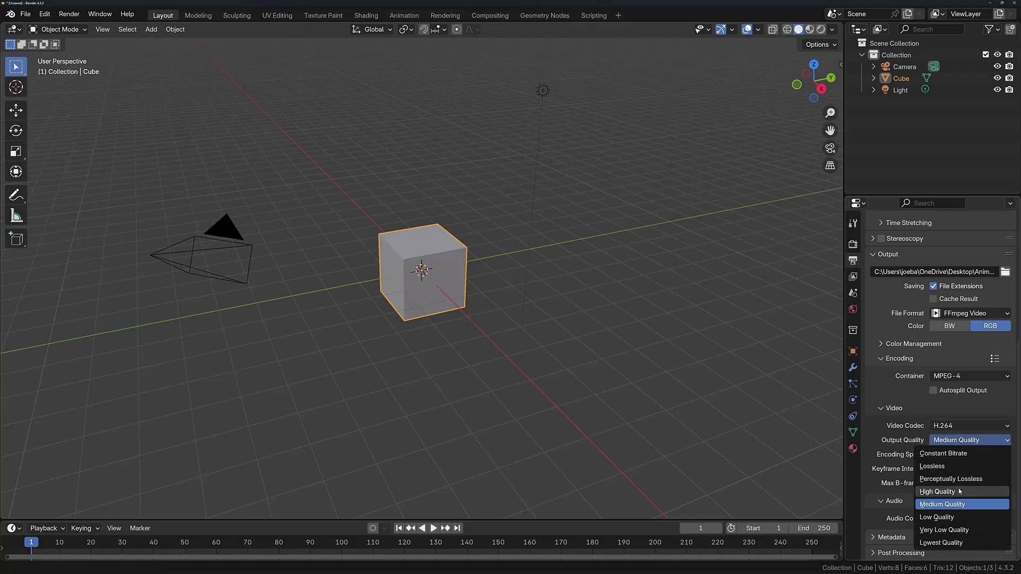
{"action": "left_click", "coordinate": [938, 492]}
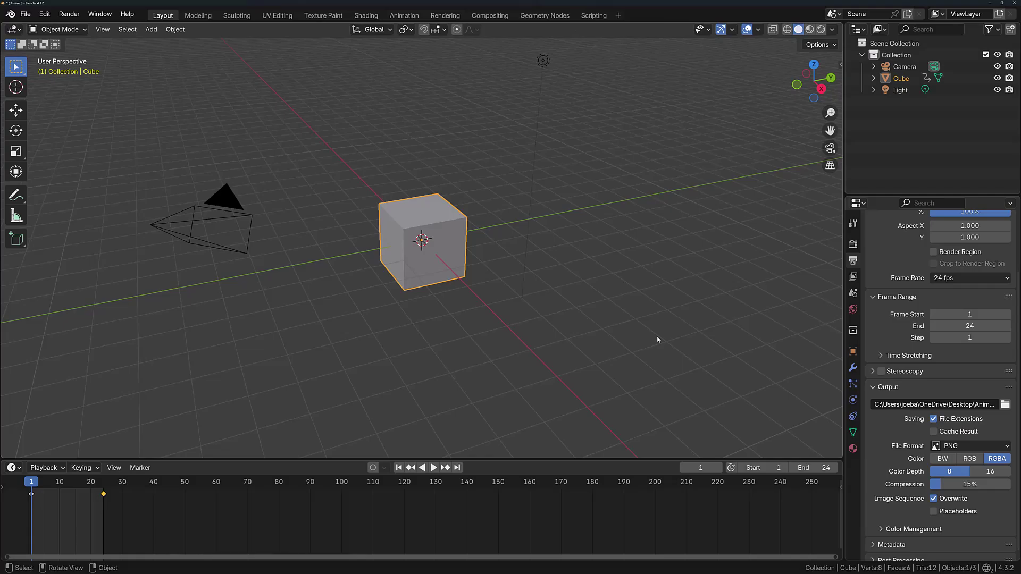
Play back the 24-frame cube animation in the timeline, then stop it
{"action": "left_click", "coordinate": [434, 468]}
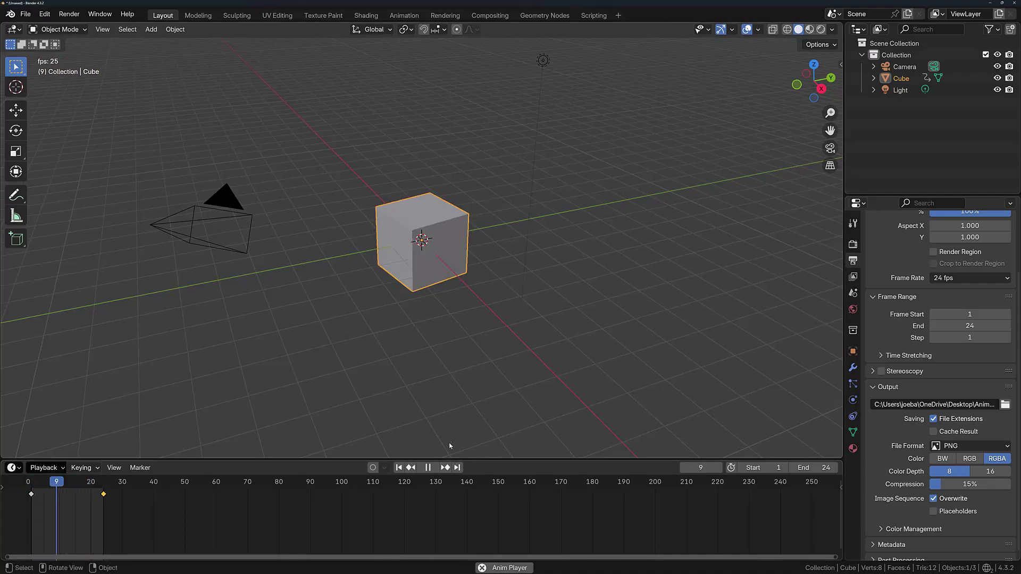
{"action": "left_click", "coordinate": [428, 467]}
From frame 1, render the animation to PNG frames 0001 to 0024 and close the render window
{"action": "left_click", "coordinate": [399, 467]}
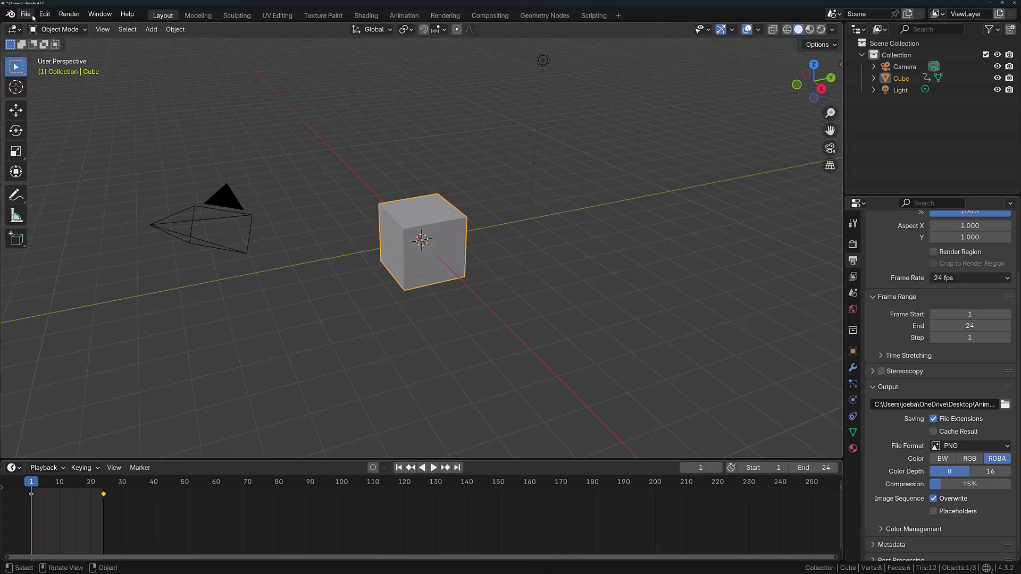
{"action": "left_click", "coordinate": [69, 14]}
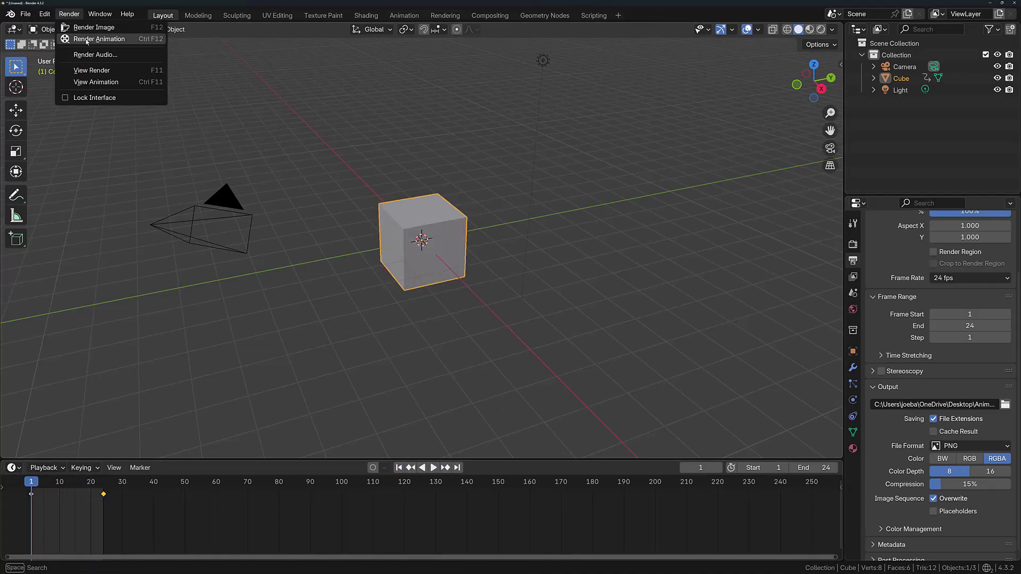
{"action": "left_click", "coordinate": [94, 40]}
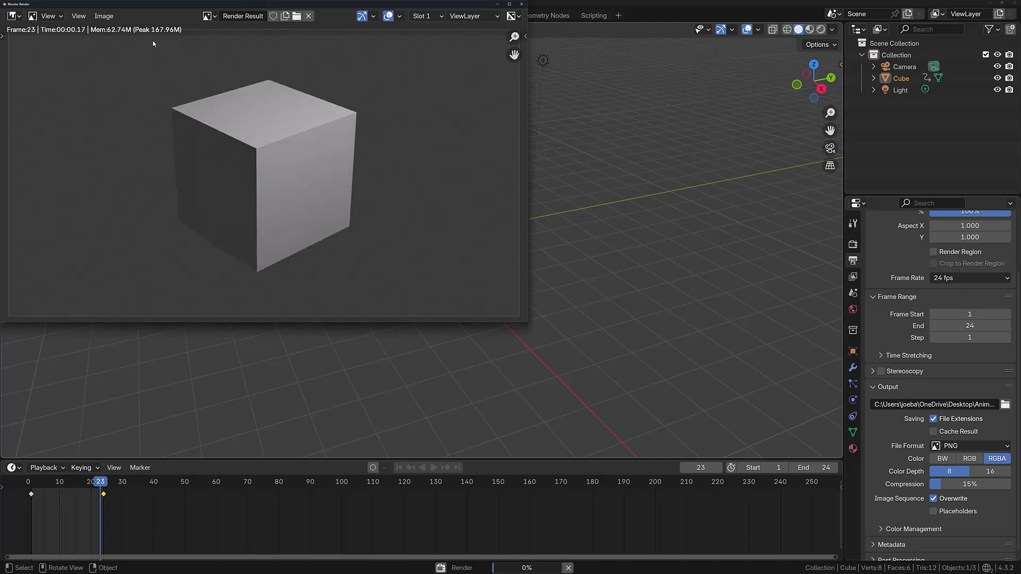
{"action": "left_click", "coordinate": [521, 5]}
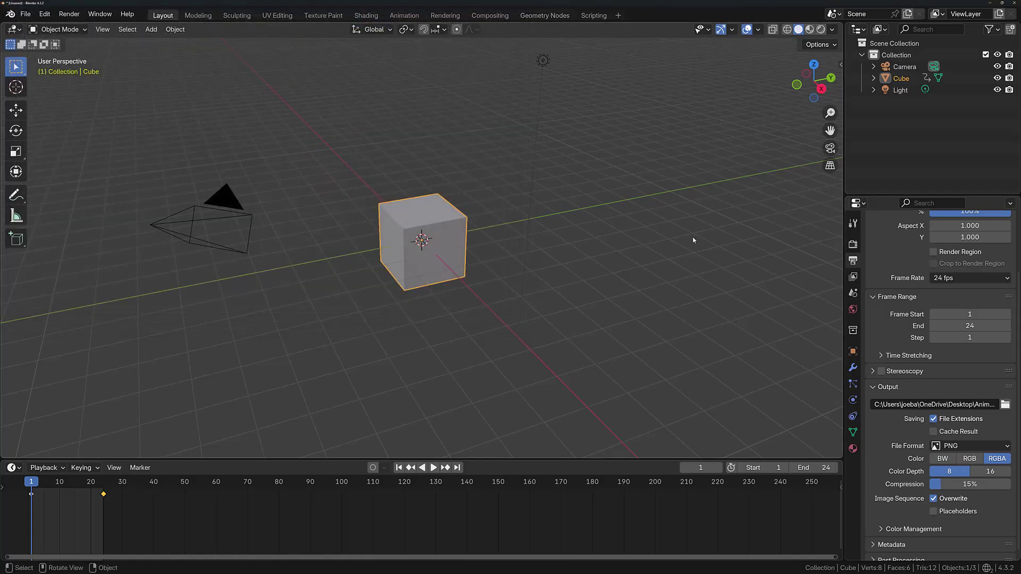
Check the rendered PNG frames in the Animation output folder, then cancel the browser
{"action": "left_click", "coordinate": [1005, 405]}
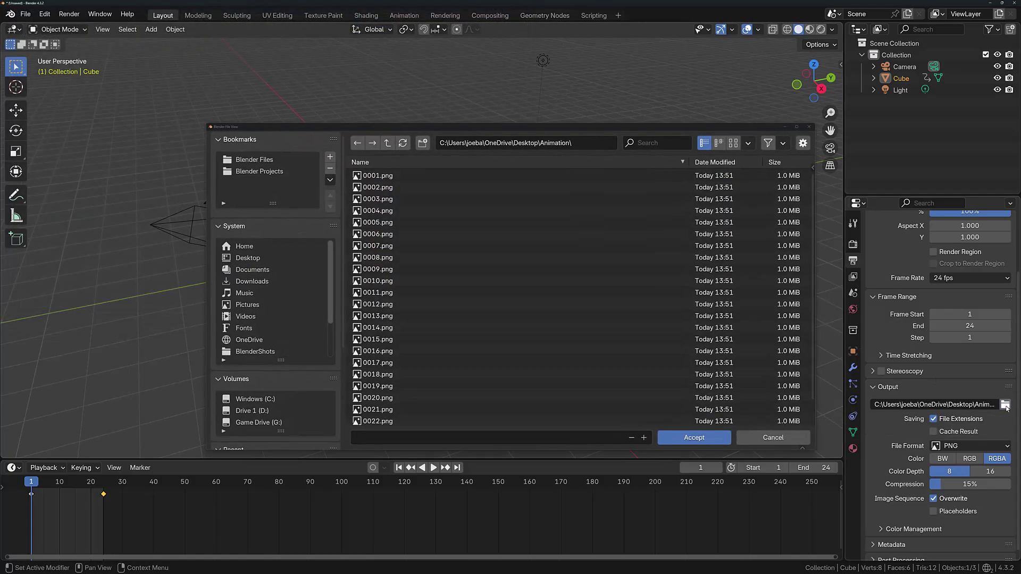
{"action": "scroll", "coordinate": [436, 256], "scroll_direction": "down", "scroll_amount": 2}
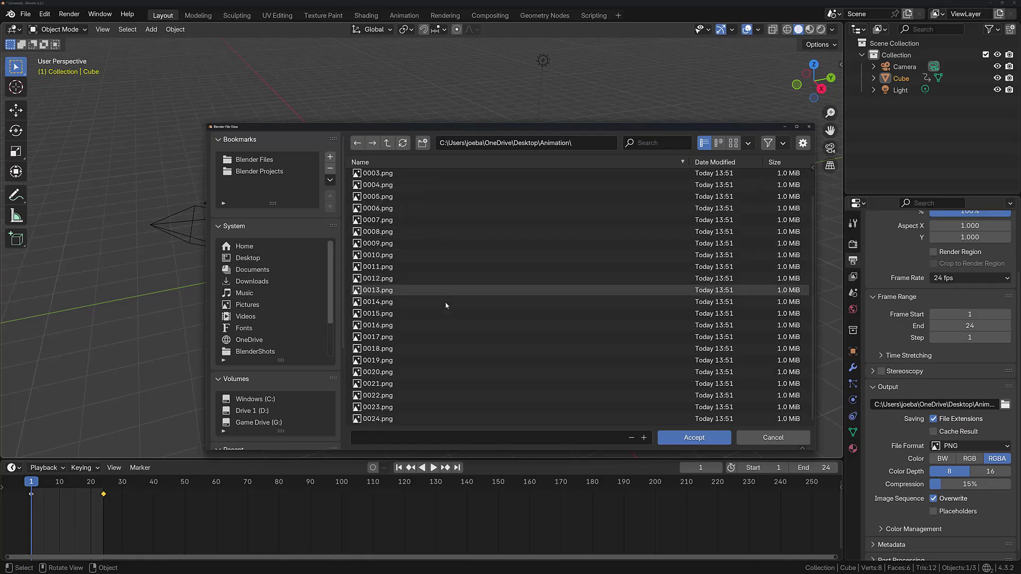
{"action": "scroll", "coordinate": [435, 294], "scroll_direction": "up", "scroll_amount": 2}
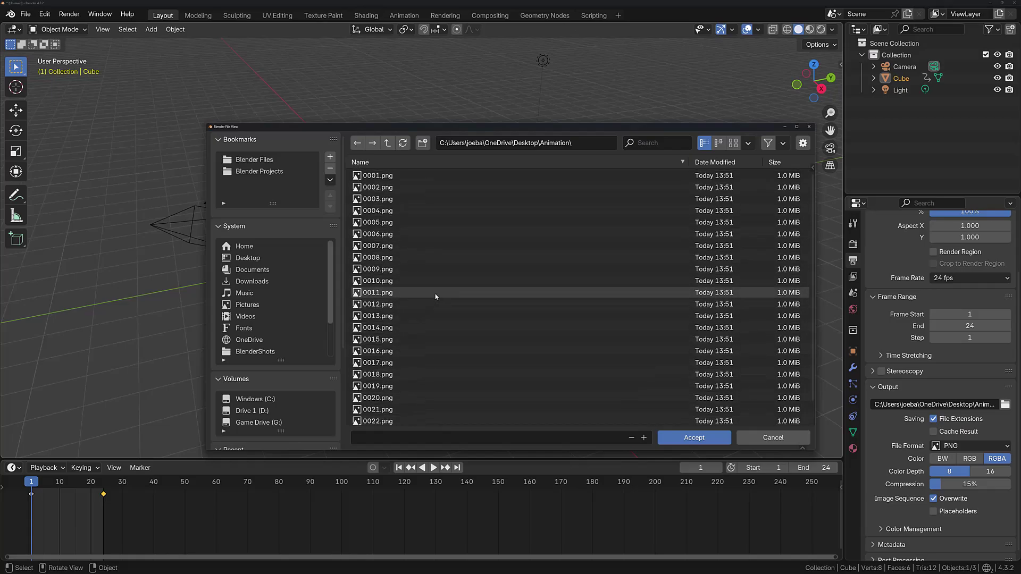
{"action": "left_click", "coordinate": [774, 439]}
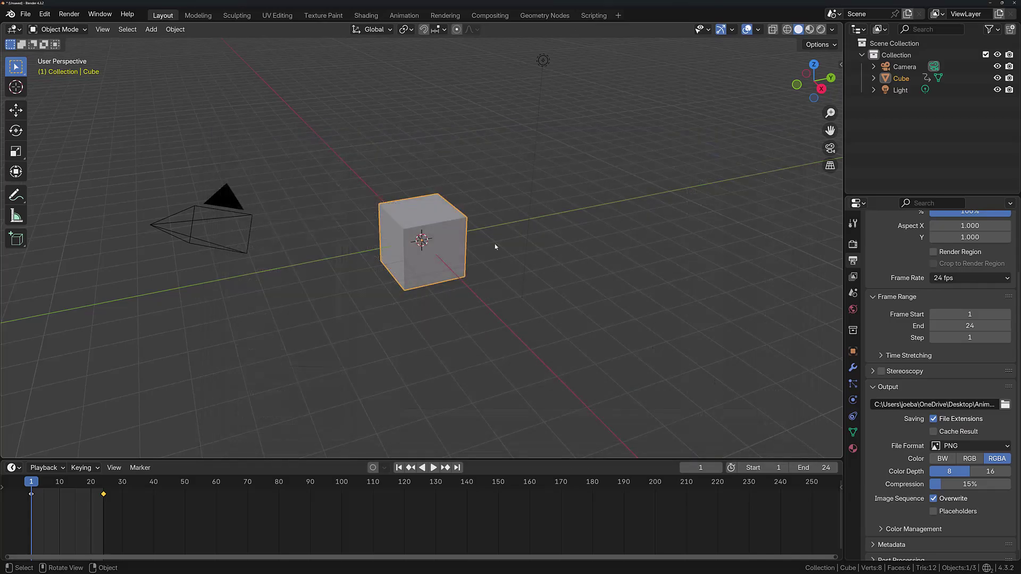
Add and switch to a new Video Editing workspace
{"action": "left_click", "coordinate": [618, 15]}
{"action": "mouse_move", "coordinate": [599, 83]}
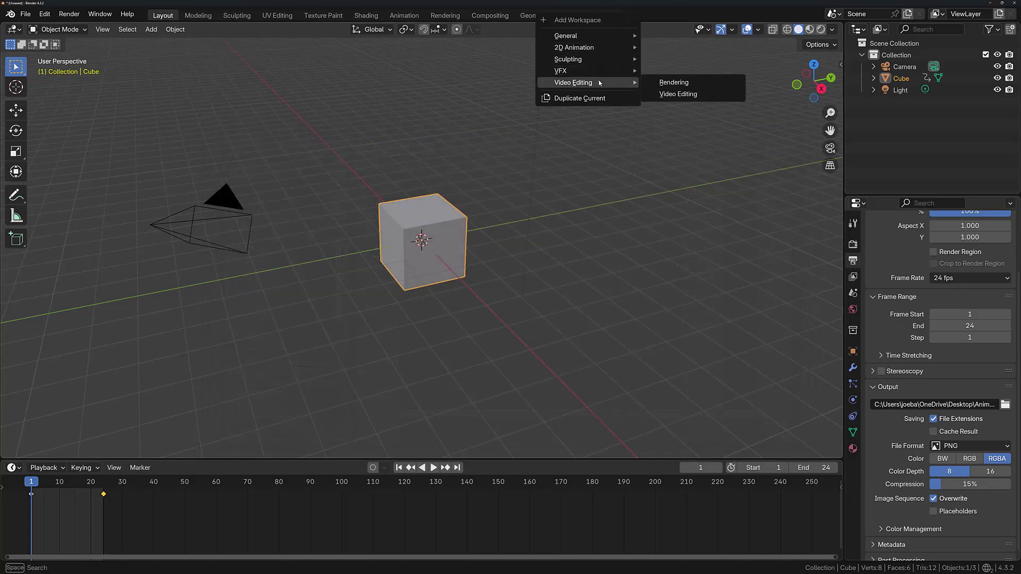
{"action": "left_click", "coordinate": [685, 95]}
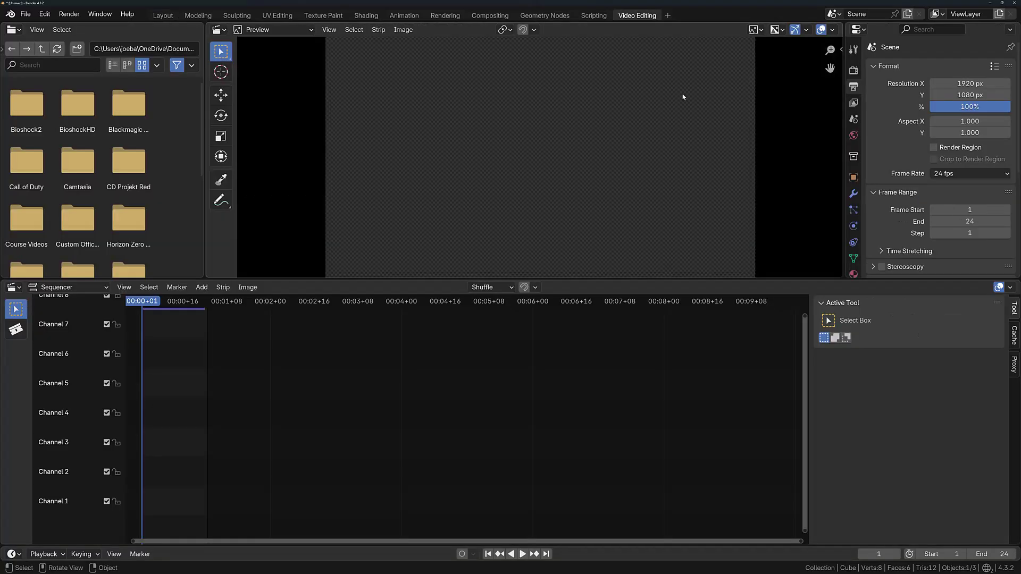
Add frames 0001.png to 0024.png from Desktop/Animation as one image strip on Channel 1
{"action": "left_click", "coordinate": [201, 287]}
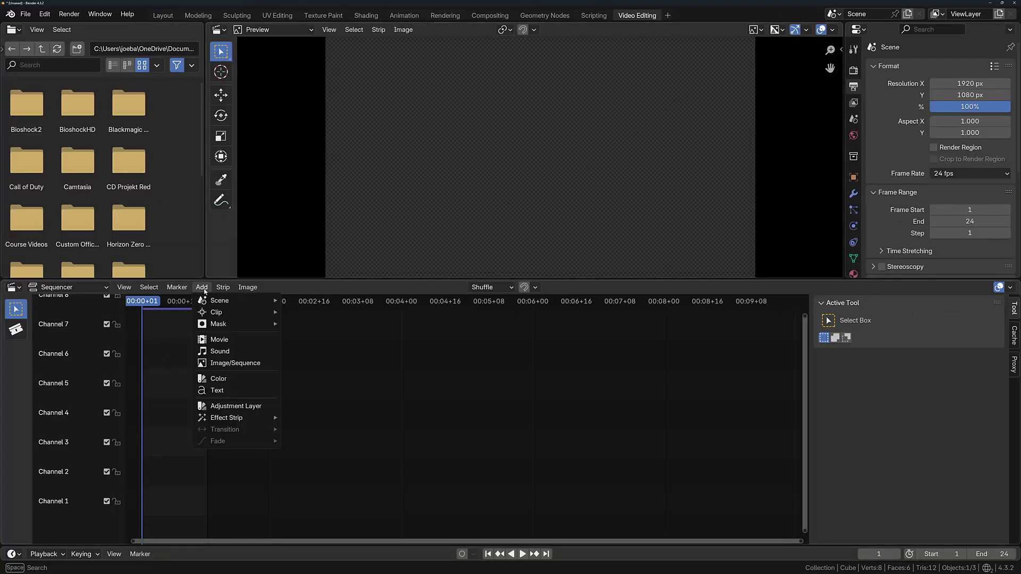
{"action": "left_click", "coordinate": [224, 363]}
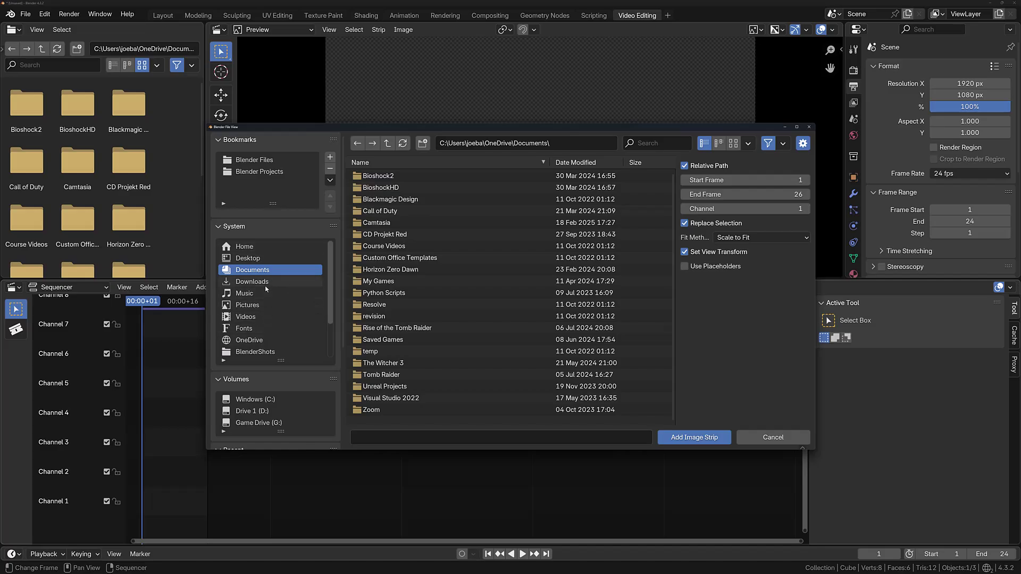
{"action": "left_click", "coordinate": [247, 258]}
{"action": "left_click", "coordinate": [406, 176]}
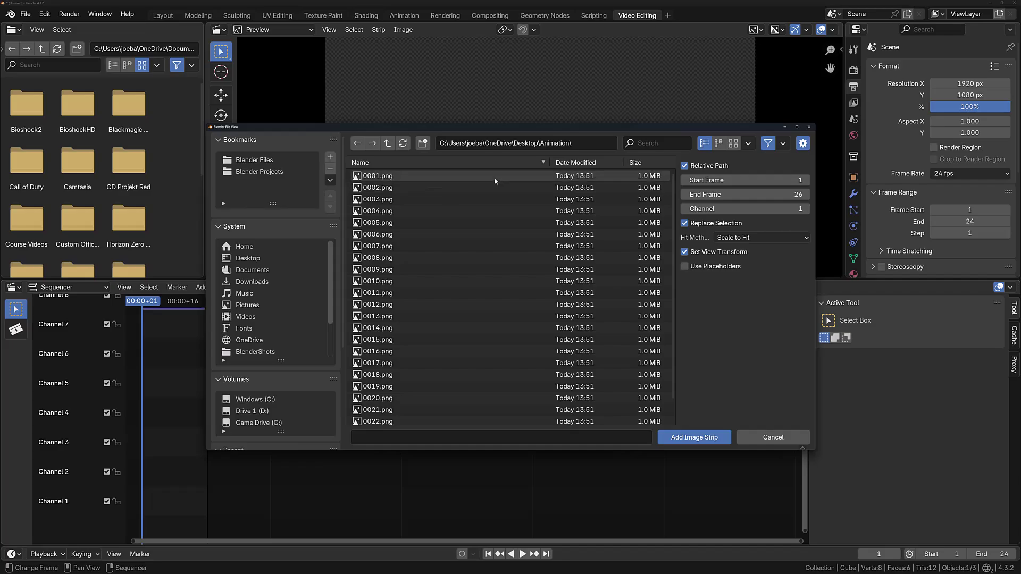
{"action": "left_click", "coordinate": [468, 177]}
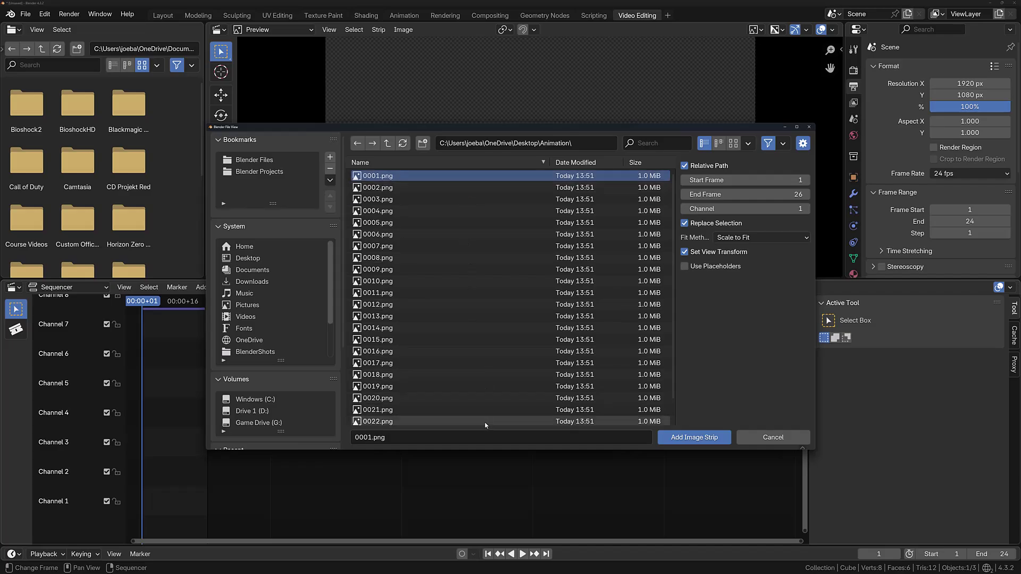
{"action": "left_click", "coordinate": [485, 421], "text": "shift"}
{"action": "left_click", "coordinate": [444, 173]}
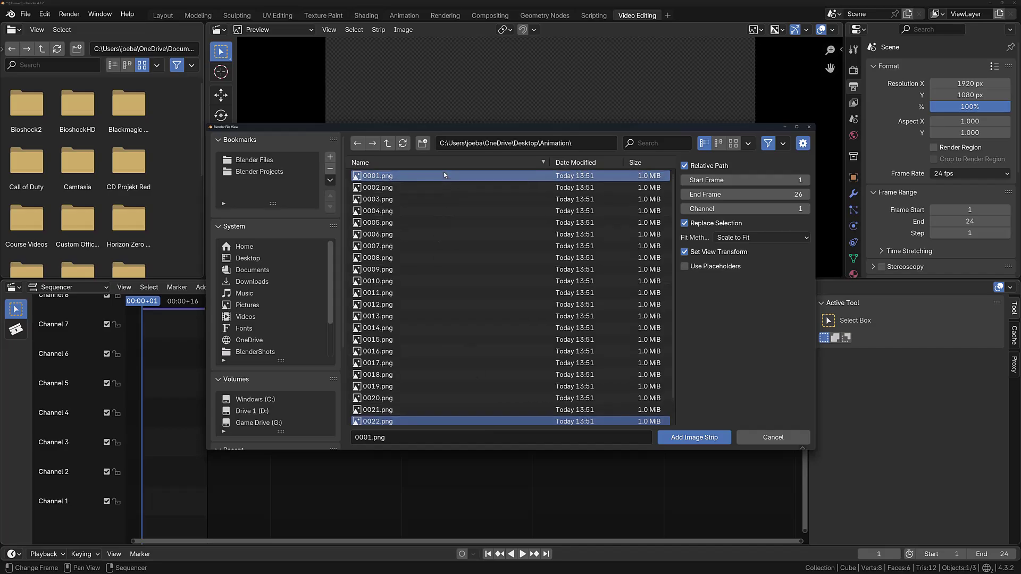
{"action": "scroll", "coordinate": [439, 420], "scroll_direction": "down", "scroll_amount": 2}
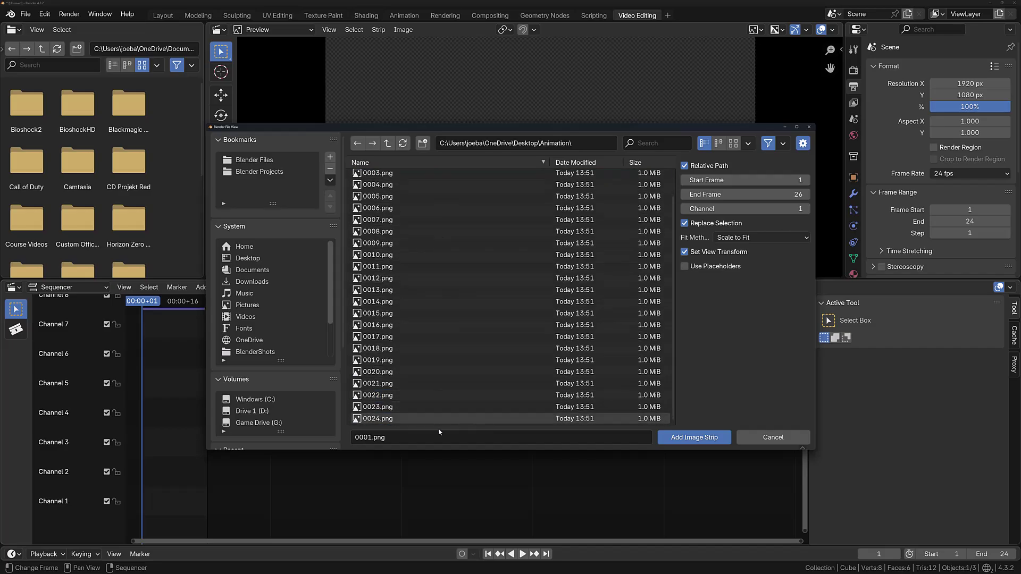
{"action": "left_click", "coordinate": [435, 418], "text": "shift"}
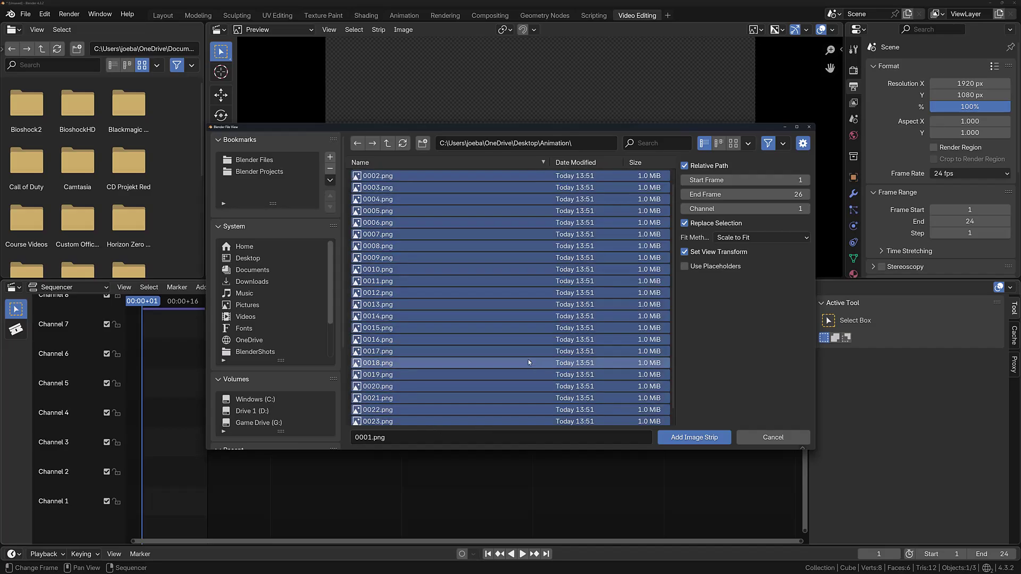
{"action": "left_click", "coordinate": [695, 437]}
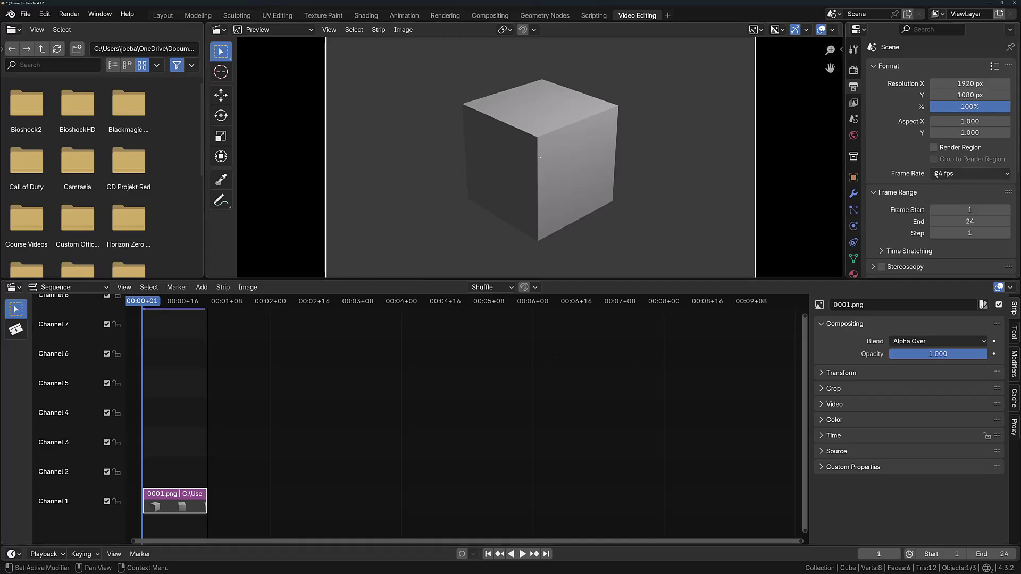
Switch the output from PNG to FFmpeg Video, changing the container from Matroska to MPEG-4
{"action": "scroll", "coordinate": [936, 185], "scroll_direction": "down", "scroll_amount": 1}
{"action": "scroll", "coordinate": [939, 189], "scroll_direction": "up", "scroll_amount": 1}
{"action": "scroll", "coordinate": [904, 153], "scroll_direction": "down", "scroll_amount": 8}
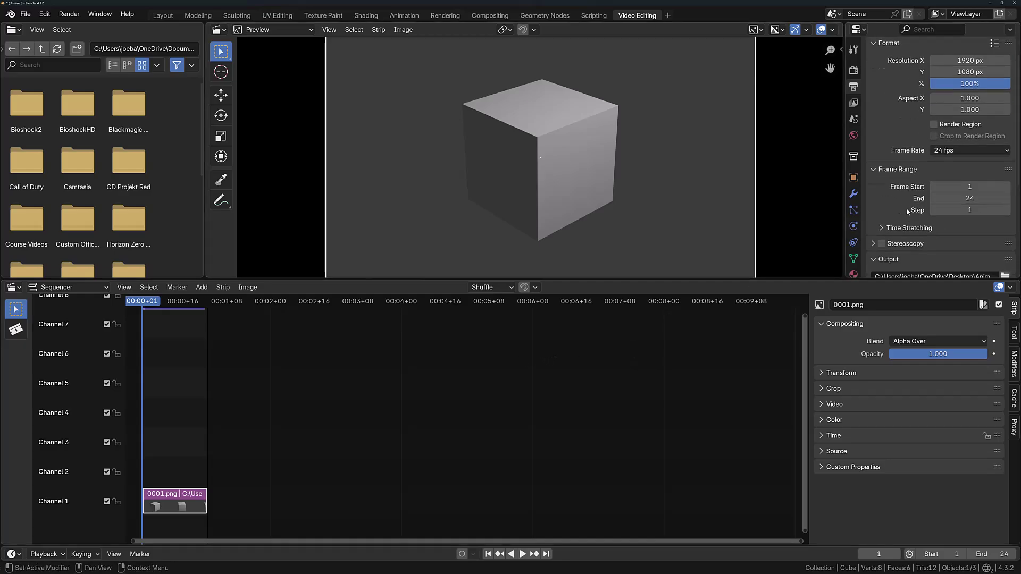
{"action": "left_click", "coordinate": [962, 158]}
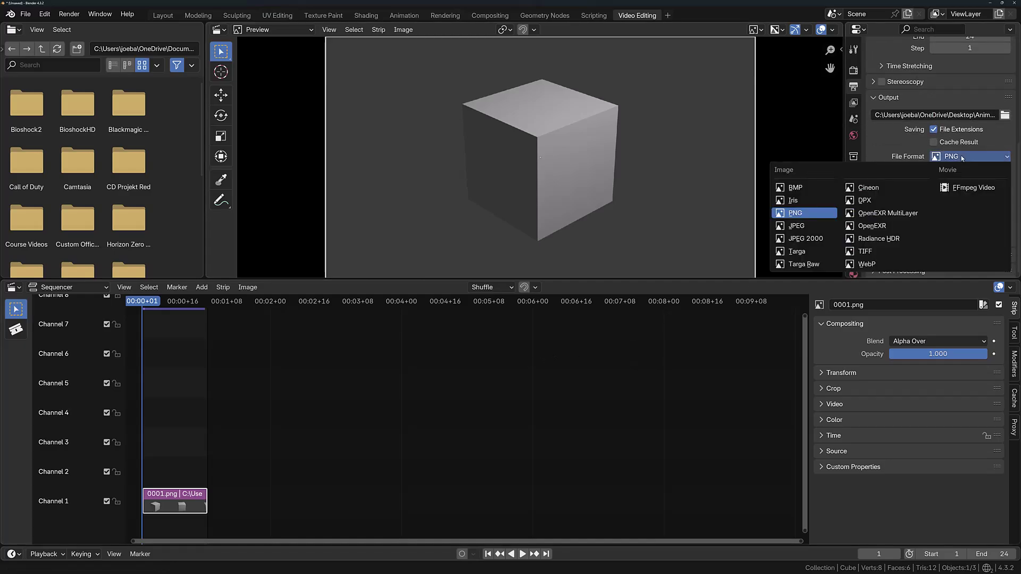
{"action": "left_click", "coordinate": [959, 190]}
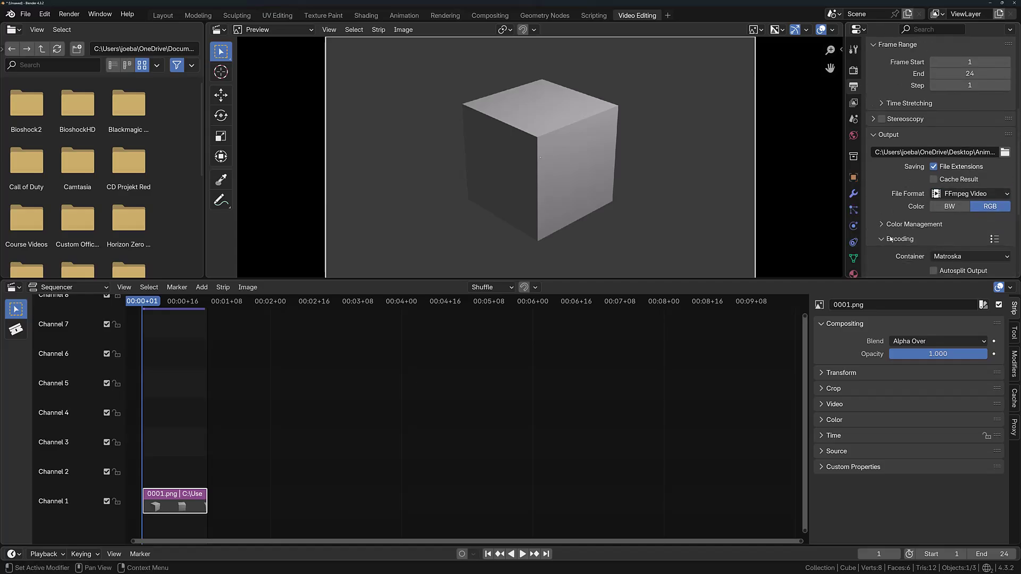
{"action": "scroll", "coordinate": [954, 228], "scroll_direction": "down", "scroll_amount": 2}
{"action": "left_click", "coordinate": [960, 186]}
{"action": "left_click", "coordinate": [954, 226]}
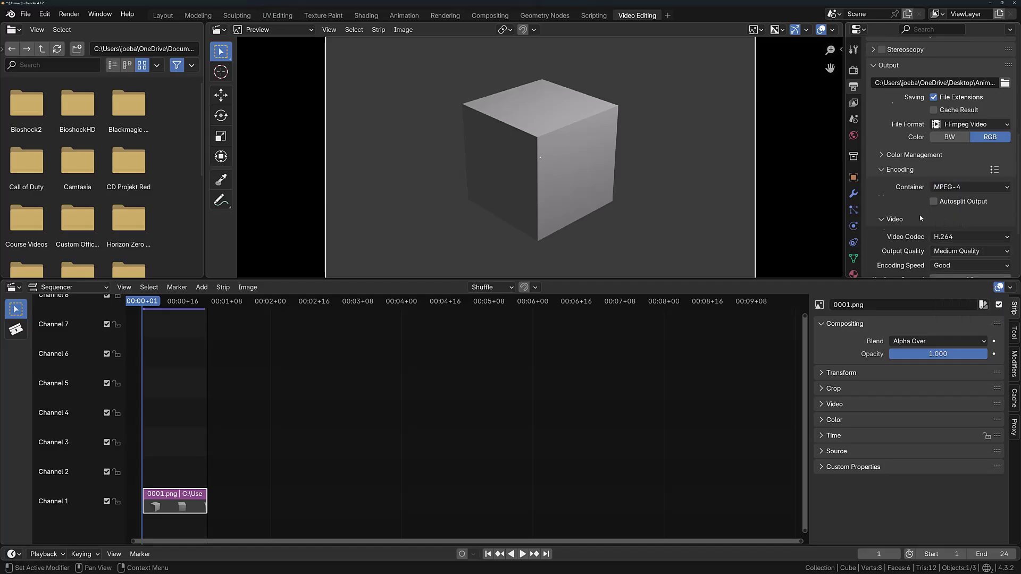
{"action": "scroll", "coordinate": [909, 219], "scroll_direction": "down", "scroll_amount": 1}
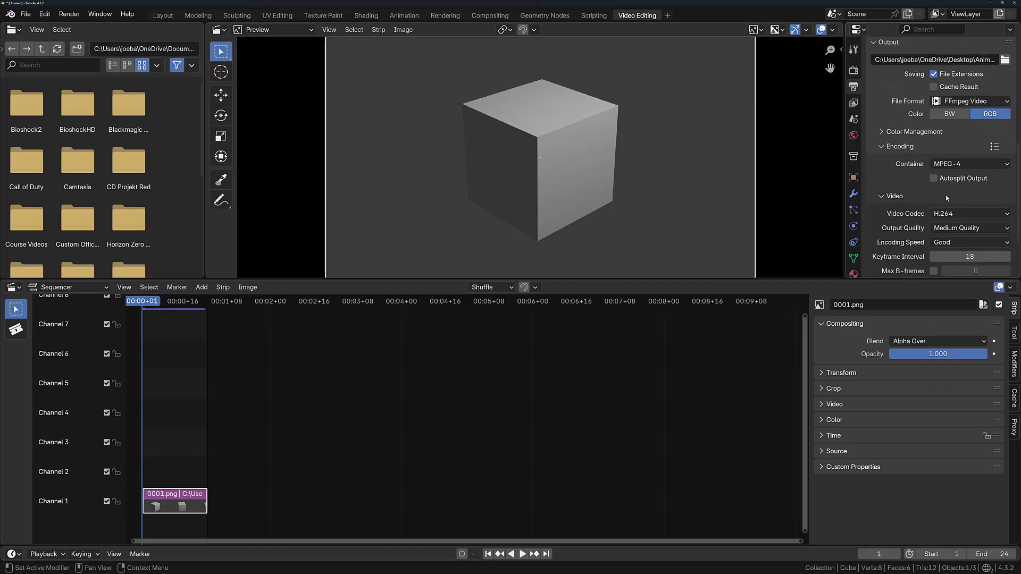
Render the sequenced strip to the movie 0001-0024.mp4 and check it in the Animation folder
{"action": "left_click", "coordinate": [69, 14]}
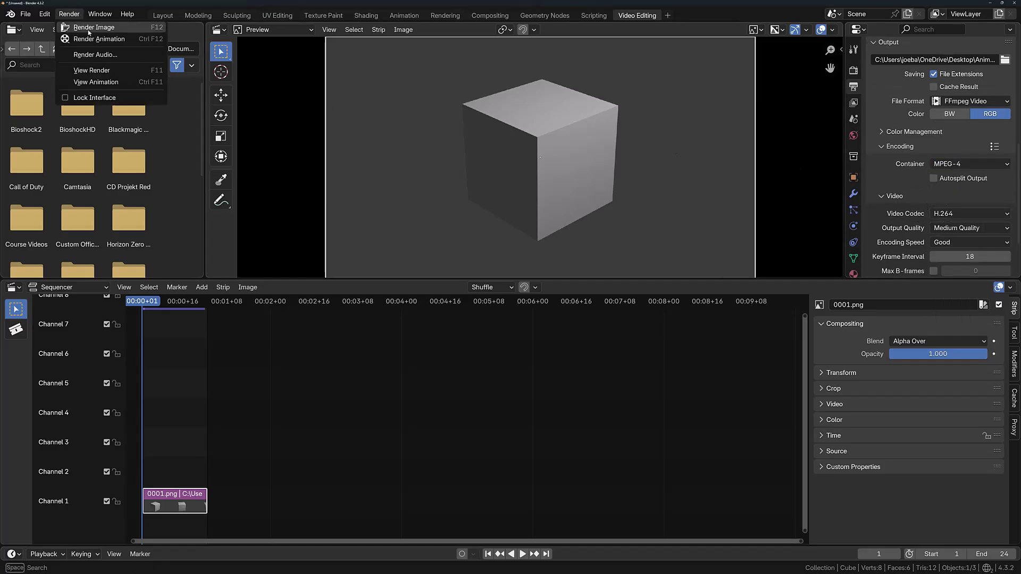
{"action": "left_click", "coordinate": [92, 38]}
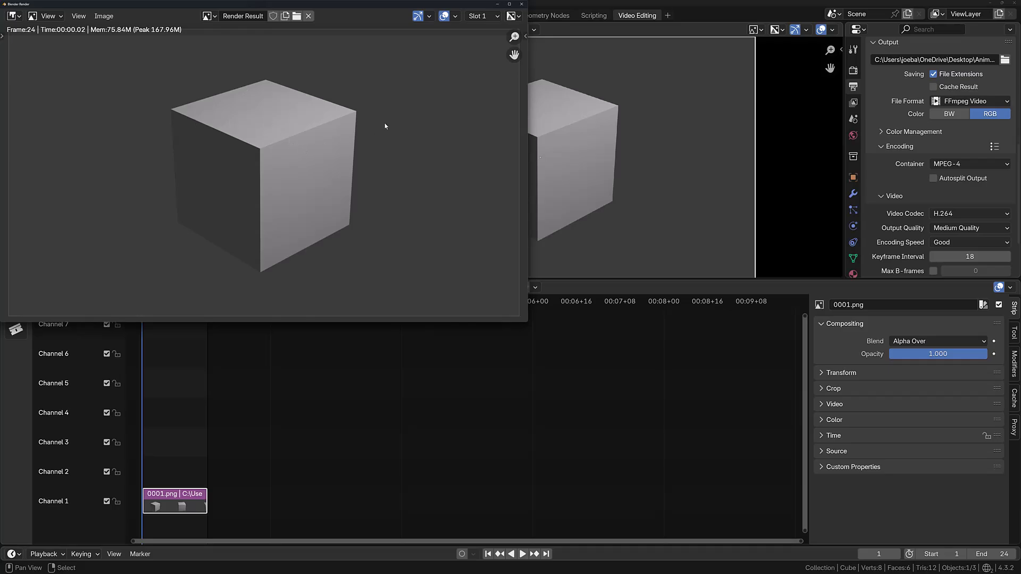
{"action": "left_click", "coordinate": [521, 3]}
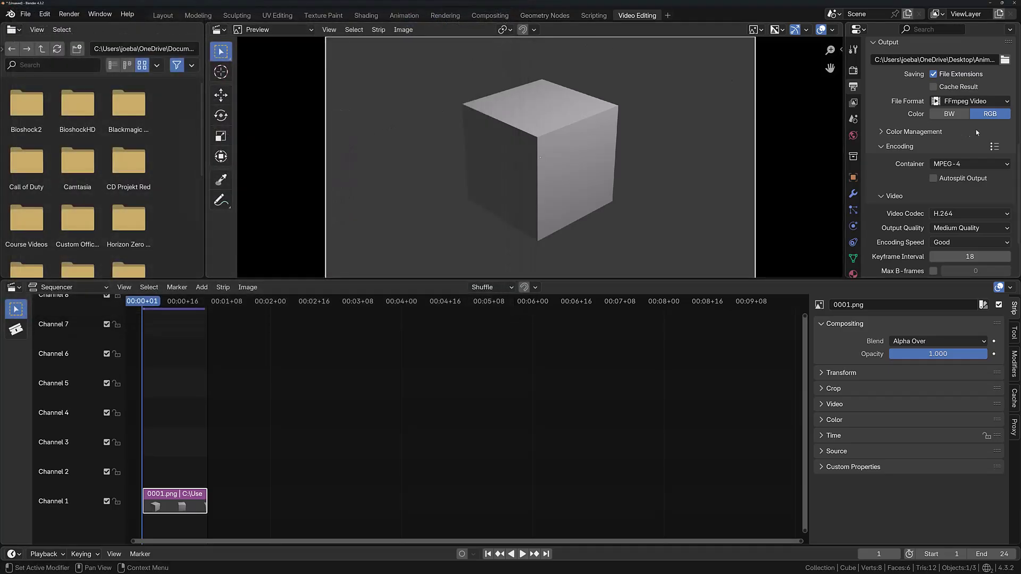
{"action": "left_click", "coordinate": [1007, 61]}
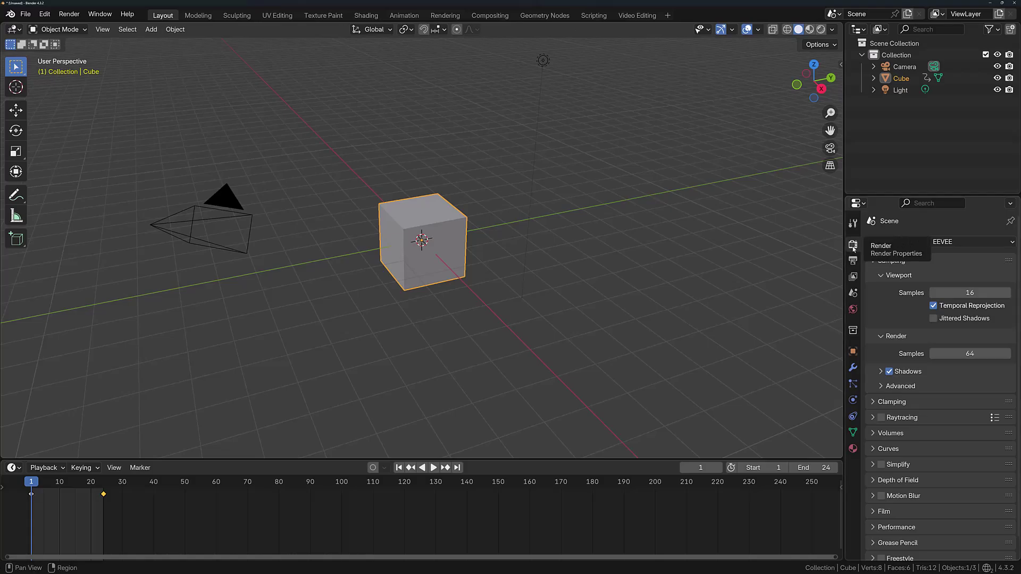
Set the render engine to Cycles with the device set to GPU Compute
{"action": "left_click", "coordinate": [950, 245]}
{"action": "left_click", "coordinate": [950, 244]}
{"action": "left_click", "coordinate": [950, 245]}
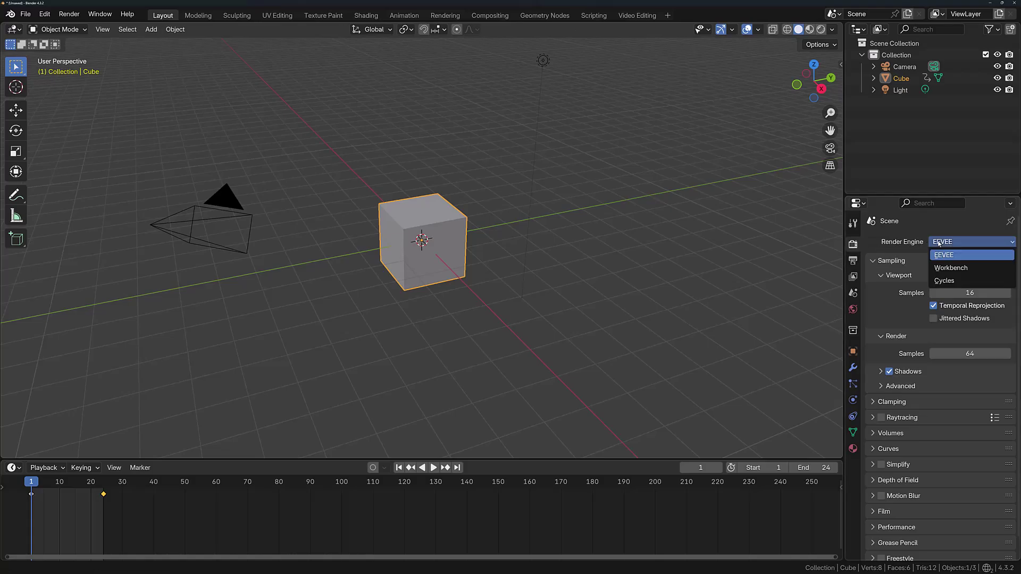
{"action": "left_click", "coordinate": [945, 287]}
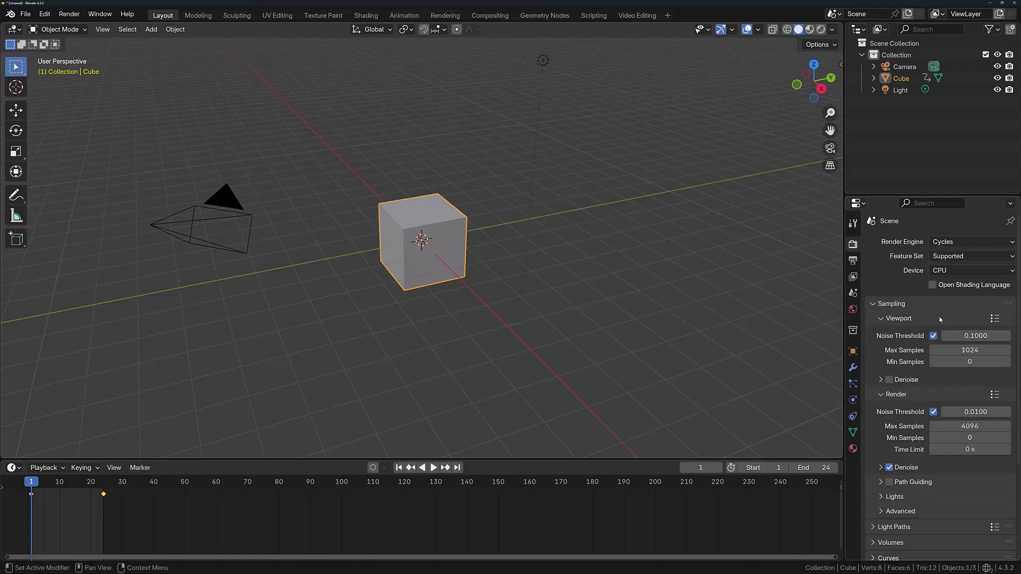
{"action": "left_click", "coordinate": [952, 270]}
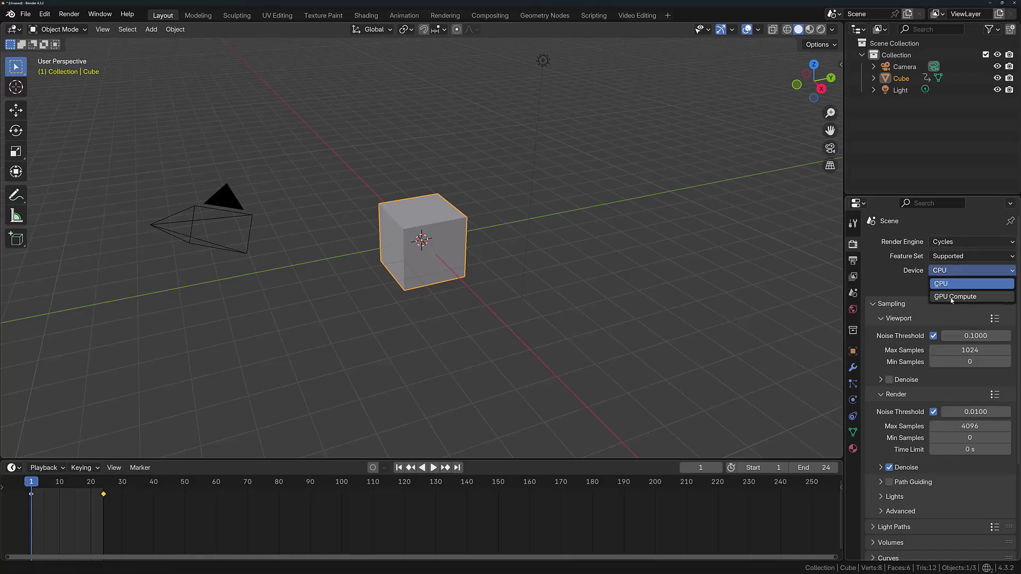
{"action": "left_click", "coordinate": [951, 298]}
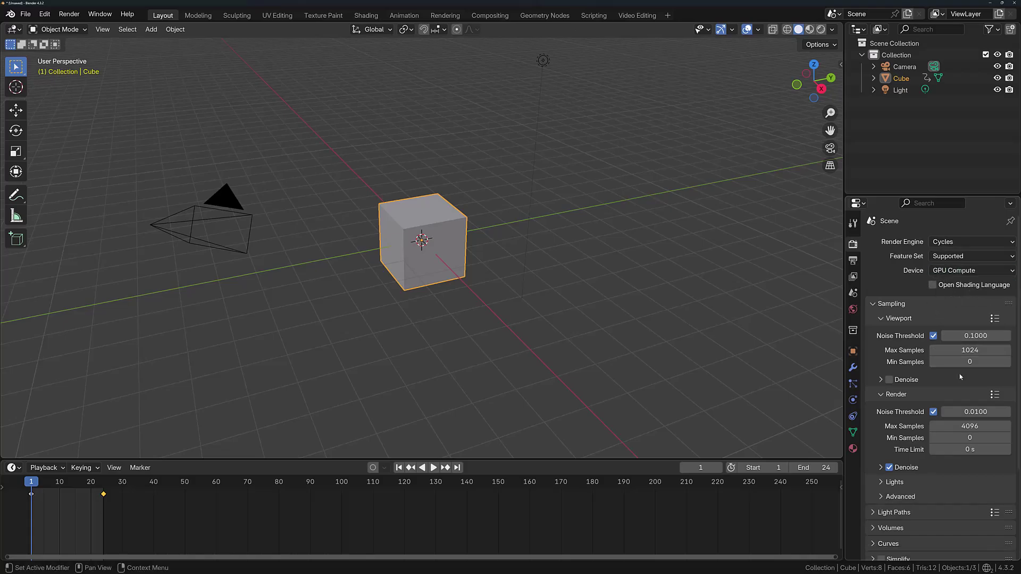
Toggle the Render Noise Threshold checkbox off and back on
{"action": "scroll", "coordinate": [960, 377], "scroll_direction": "down", "scroll_amount": 5}
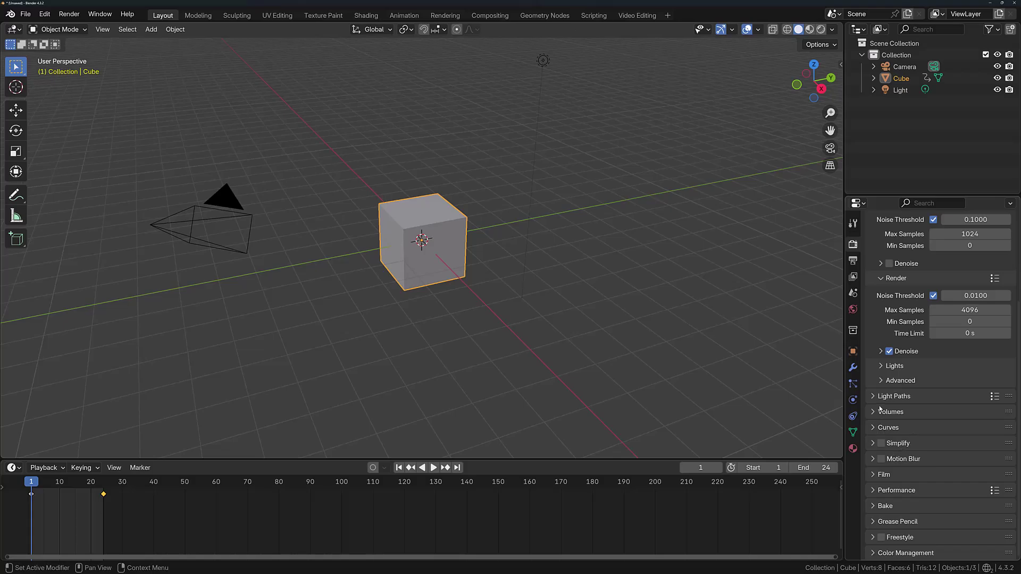
{"action": "scroll", "coordinate": [881, 412], "scroll_direction": "up", "scroll_amount": 5}
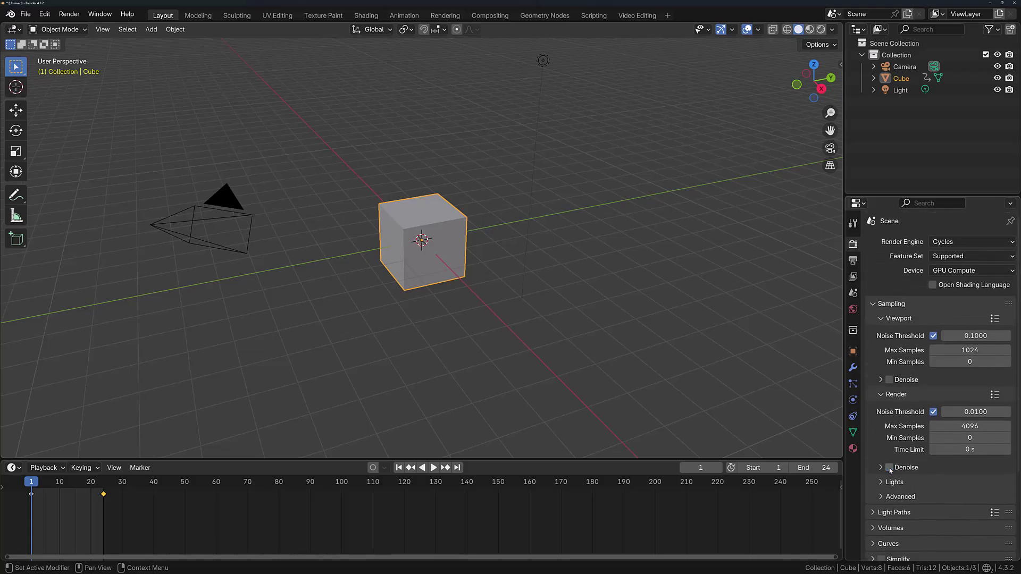
{"action": "left_click", "coordinate": [934, 412]}
{"action": "left_click", "coordinate": [933, 412]}
Set the output frame rate to 30 fps, keeping 1920 × 1080 px and frames 1 to 24
{"action": "left_click", "coordinate": [853, 261]}
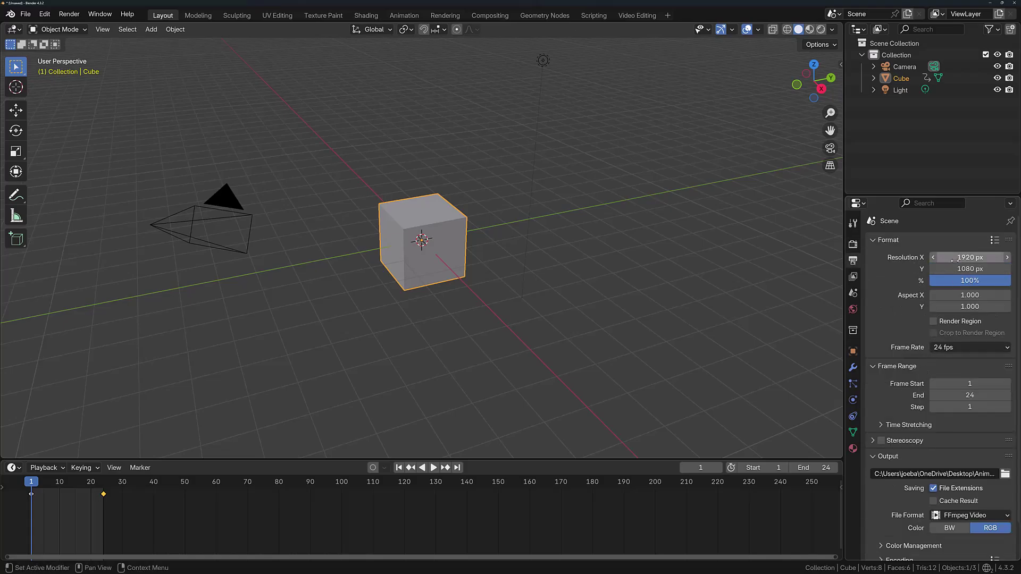
{"action": "left_click_drag", "start_coordinate": [968, 280], "coordinate": [936, 295]}
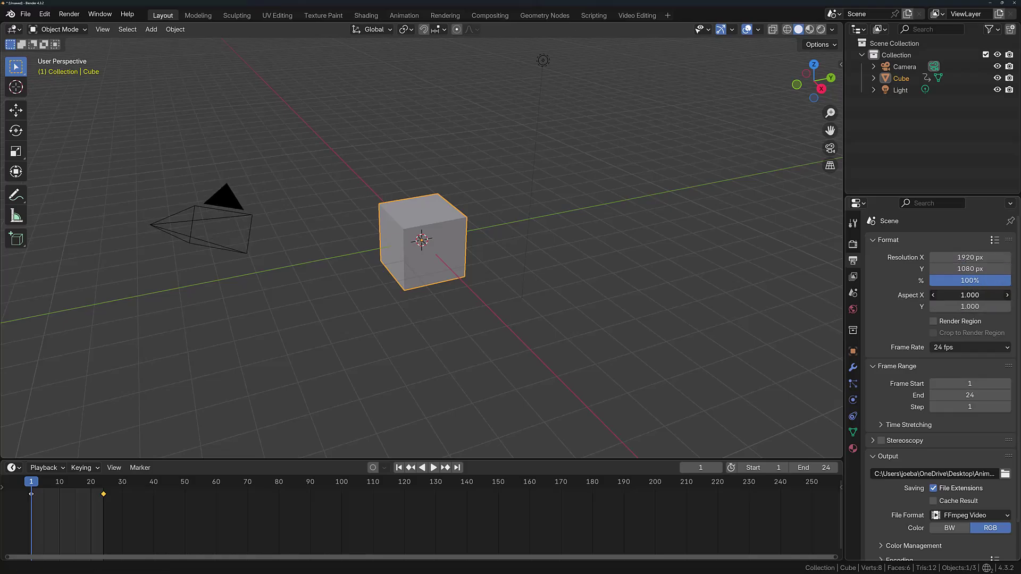
{"action": "left_click", "coordinate": [967, 348]}
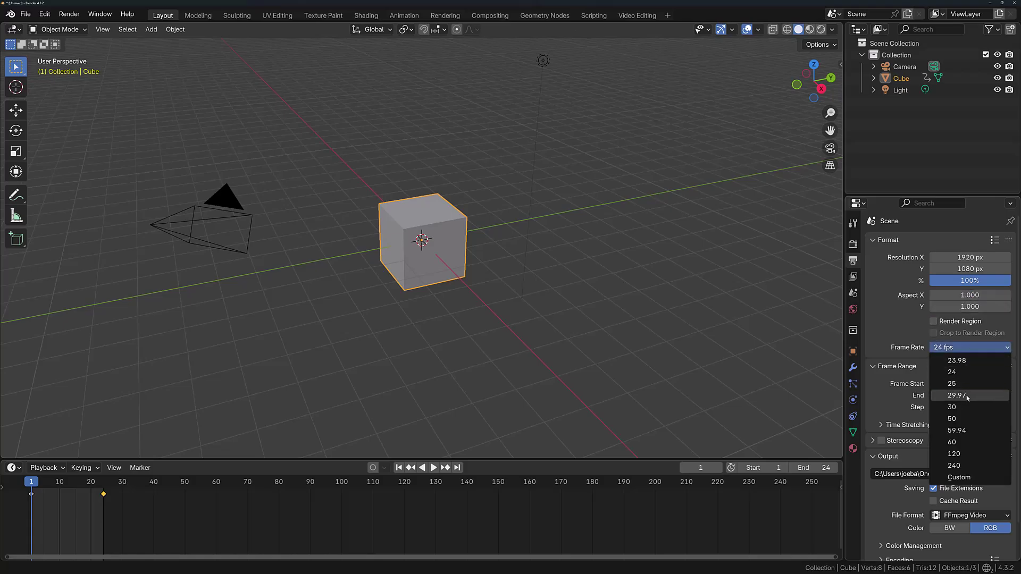
{"action": "left_click", "coordinate": [965, 394]}
{"action": "mouse_move", "coordinate": [970, 395]}
{"action": "left_mouse_down"}
{"action": "mouse_move", "coordinate": [1010, 395]}
{"action": "mouse_move", "coordinate": [957, 395]}
{"action": "left_mouse_up"}
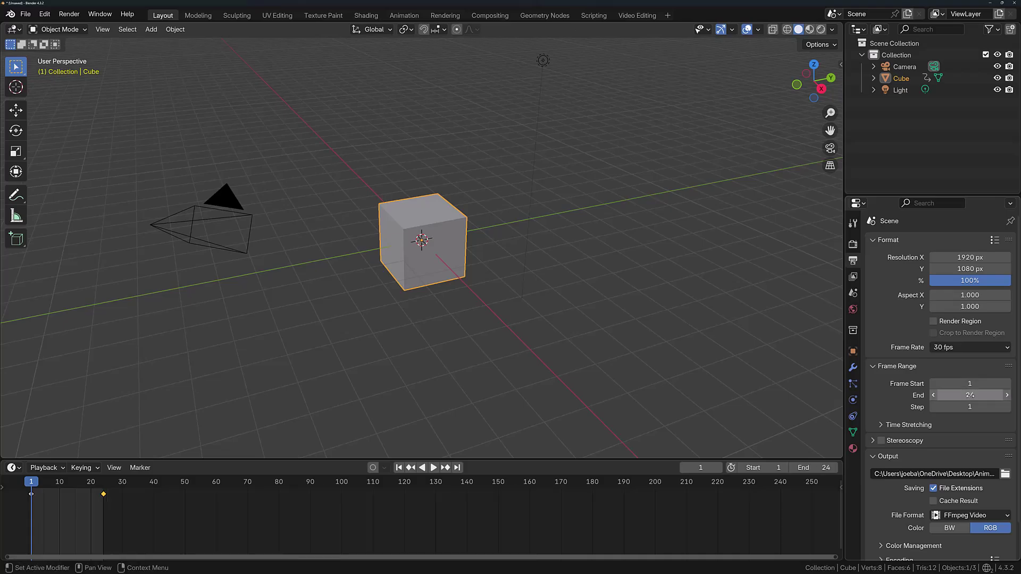
{"action": "scroll", "coordinate": [953, 404], "scroll_direction": "down", "scroll_amount": 2}
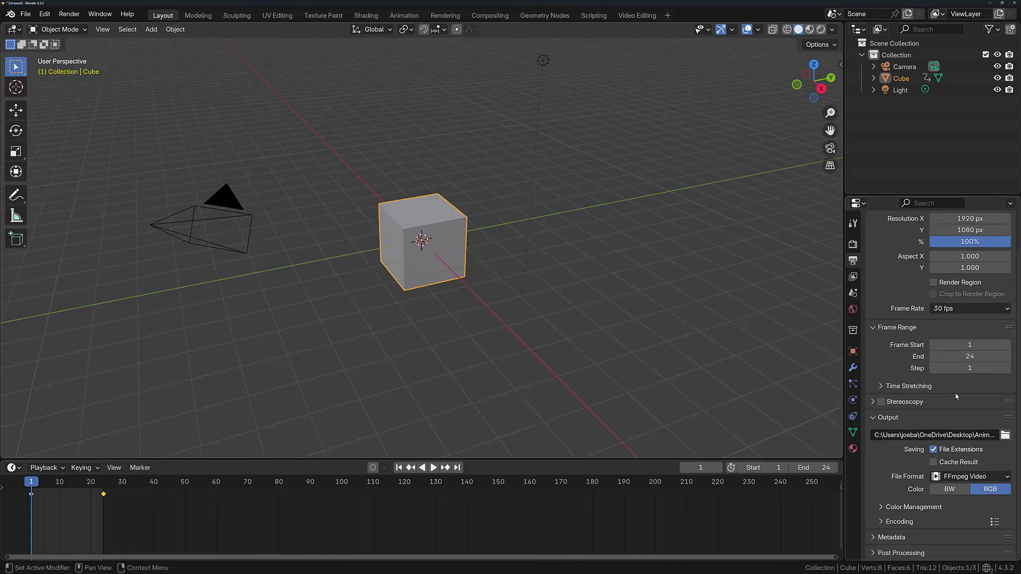
{"action": "scroll", "coordinate": [941, 351], "scroll_direction": "up", "scroll_amount": 2}
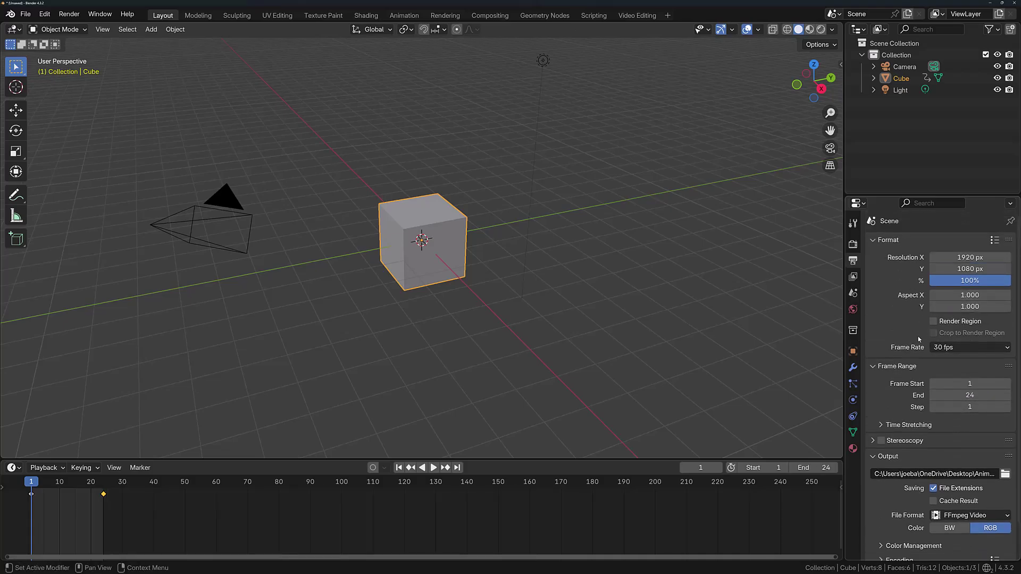